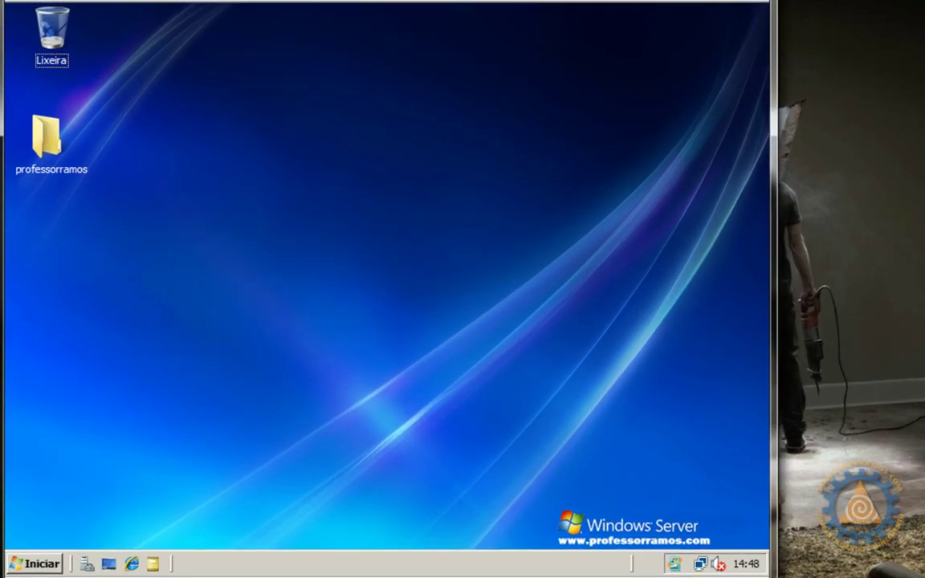
Step: Open Gerenciamento de Diretiva de Grupo and display the GPOs de Início container of the professorramos.com domain
{"action": "left_click", "coordinate": [32, 564]}
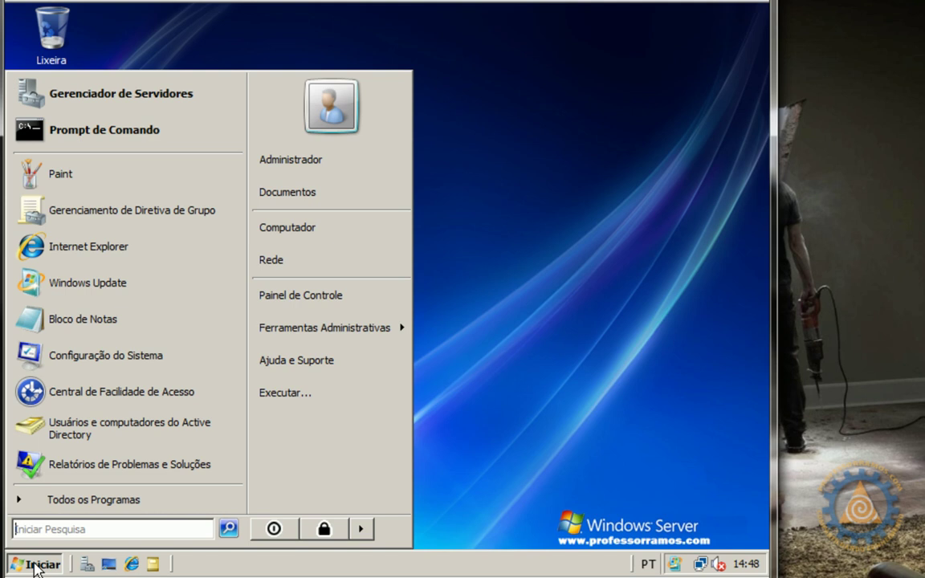
{"action": "left_click", "coordinate": [143, 218]}
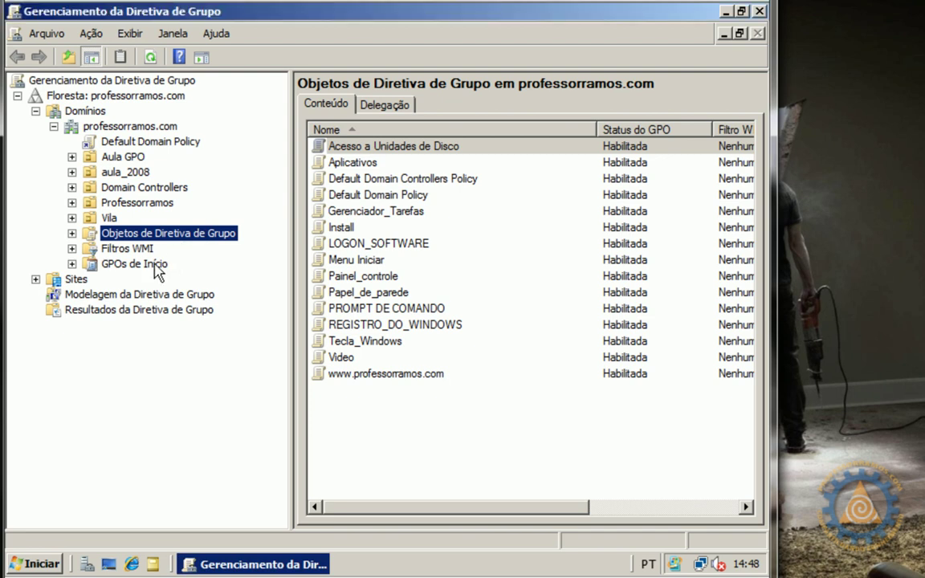
{"action": "left_click", "coordinate": [125, 265]}
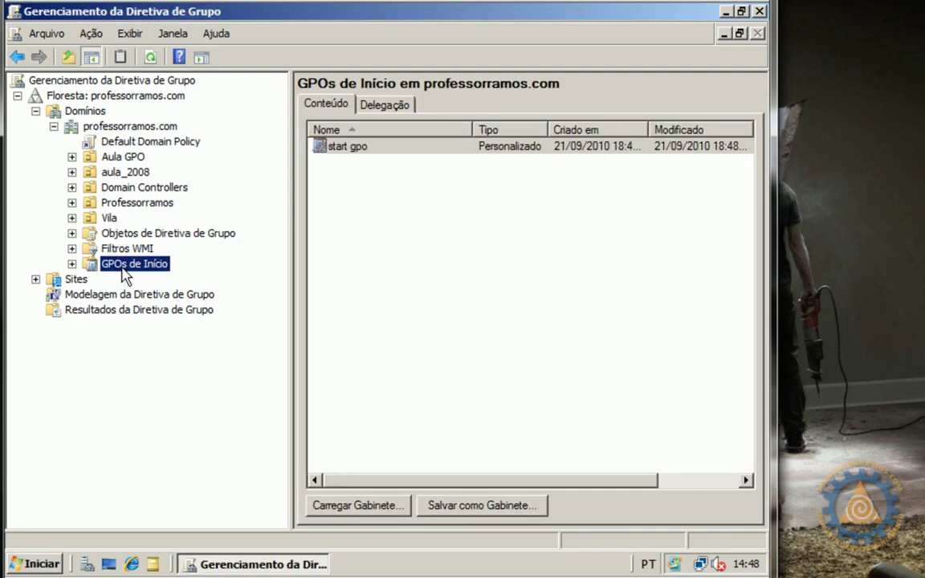
Step: Create a starter GPO named Alunos_GPO_de_Início with the comment "GPO Modelo da escola KH"
{"action": "right_click", "coordinate": [348, 215]}
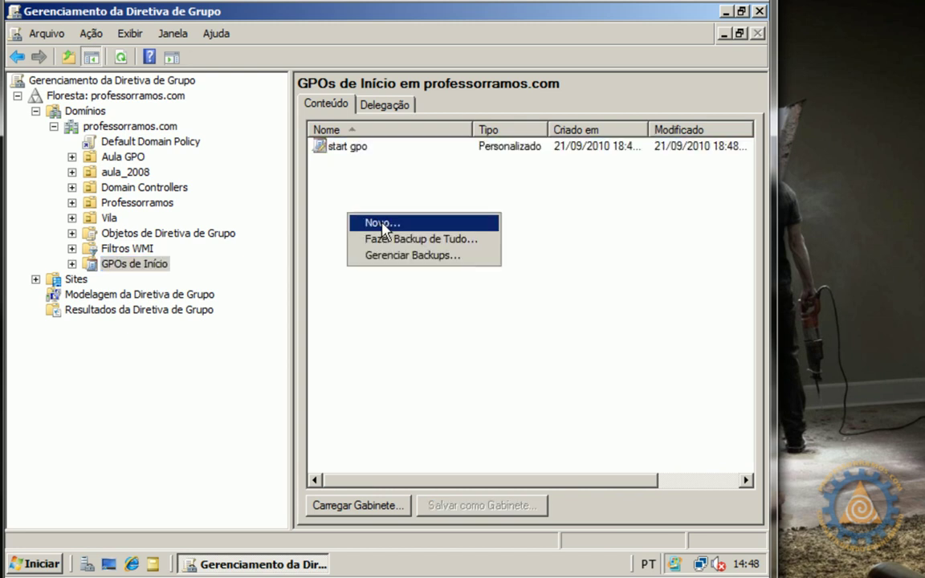
{"action": "left_click", "coordinate": [382, 224]}
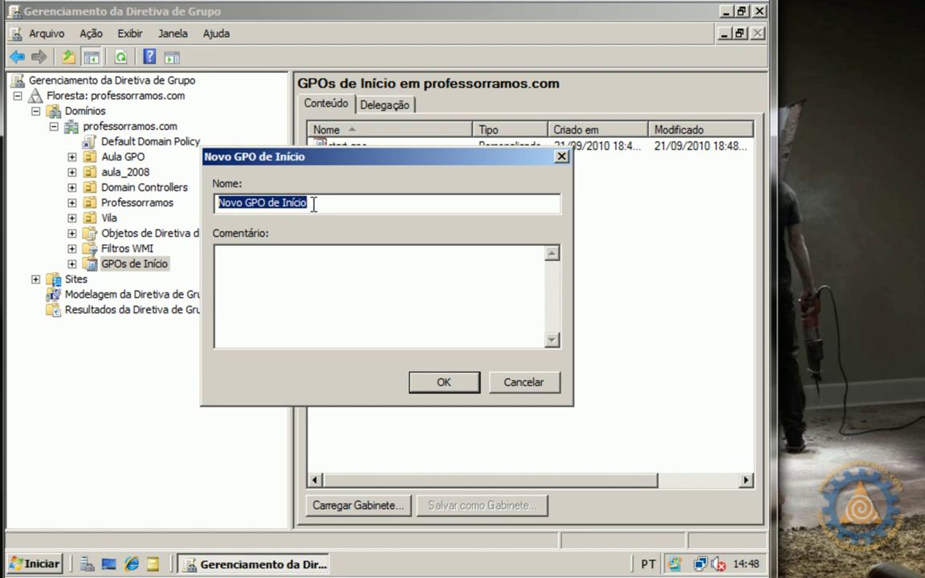
{"action": "left_click_drag", "start_coordinate": [245, 204], "coordinate": [197, 202]}
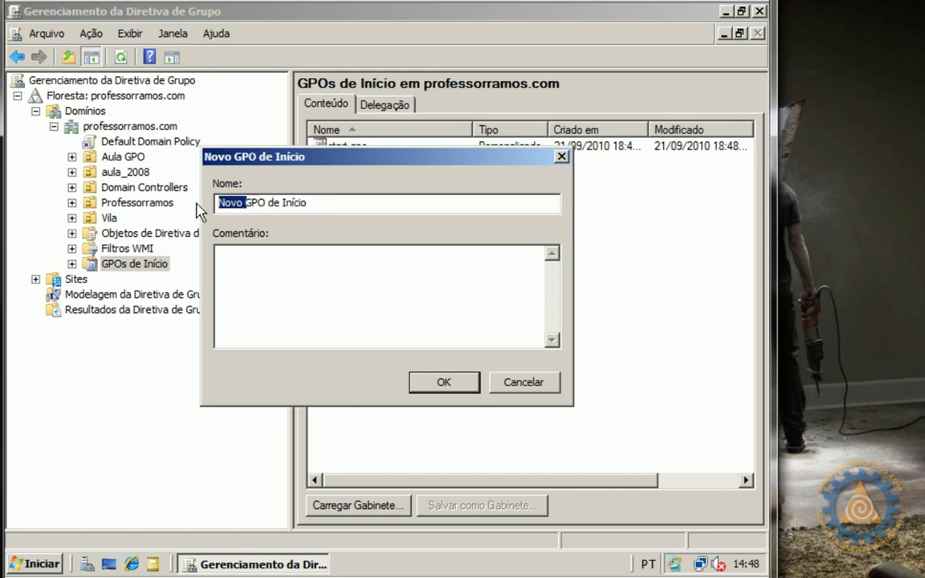
{"action": "key", "text": "Delete"}
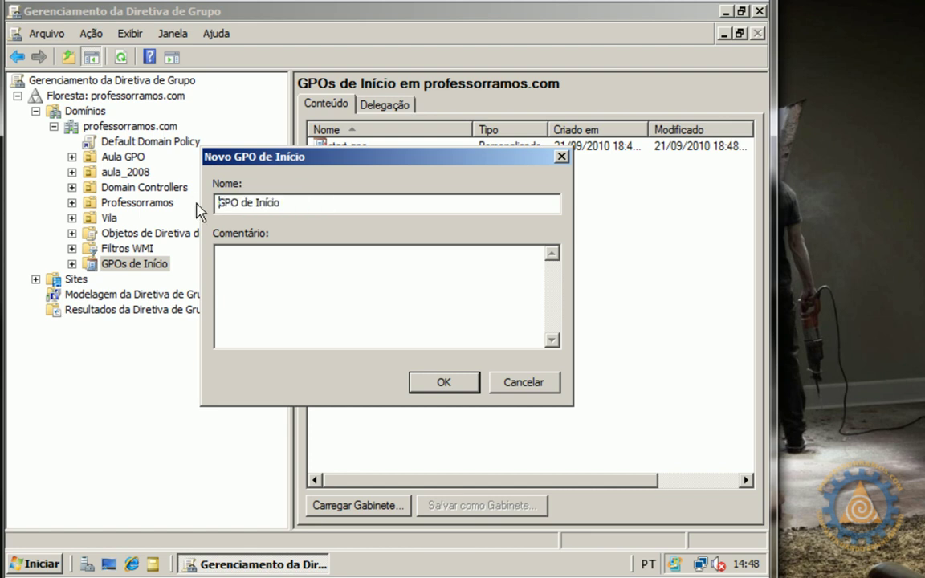
{"action": "type", "text": "Alunos"}
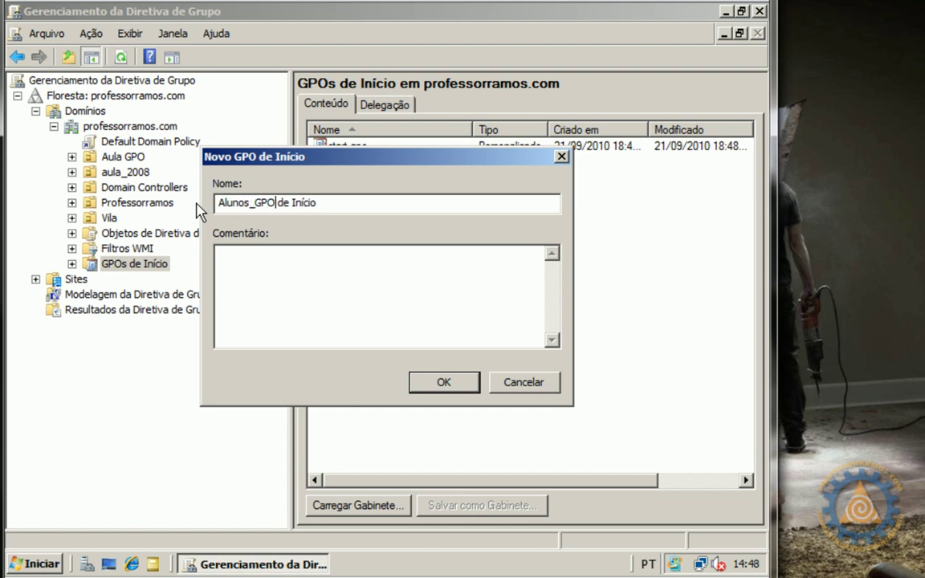
{"action": "type", "text": " _"}
{"action": "key", "text": "Delete"}
{"action": "type", "text": "_de_"}
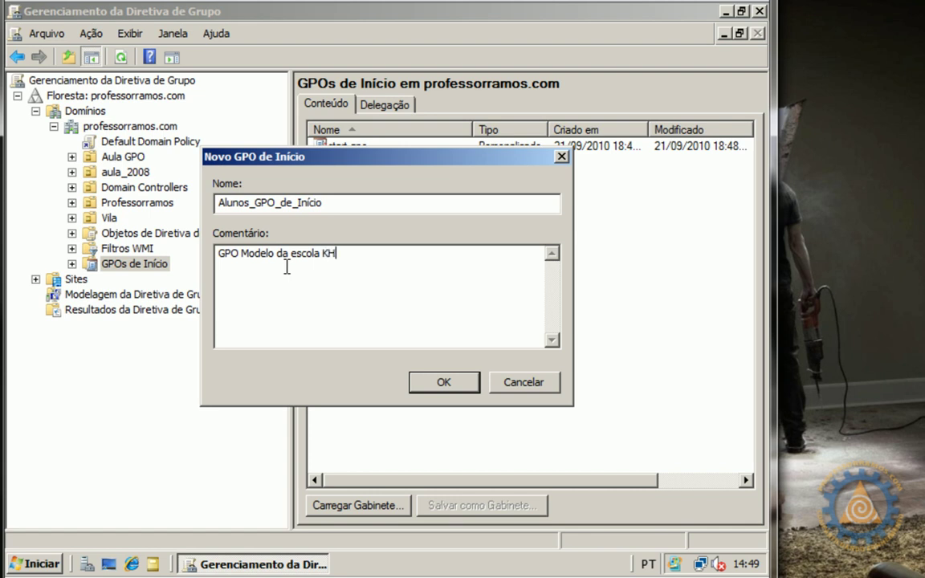
{"action": "left_click", "coordinate": [444, 382]}
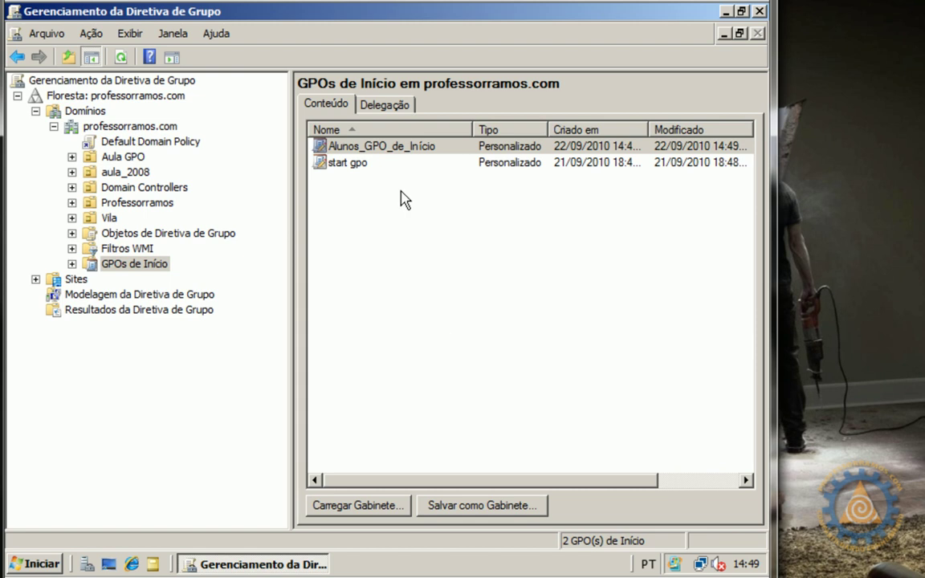
Step: Open the Alunos_GPO_de_Início starter GPO for editing, expand the user configuration's Modelos Administrativos, and widen the tree area
{"action": "right_click", "coordinate": [390, 147]}
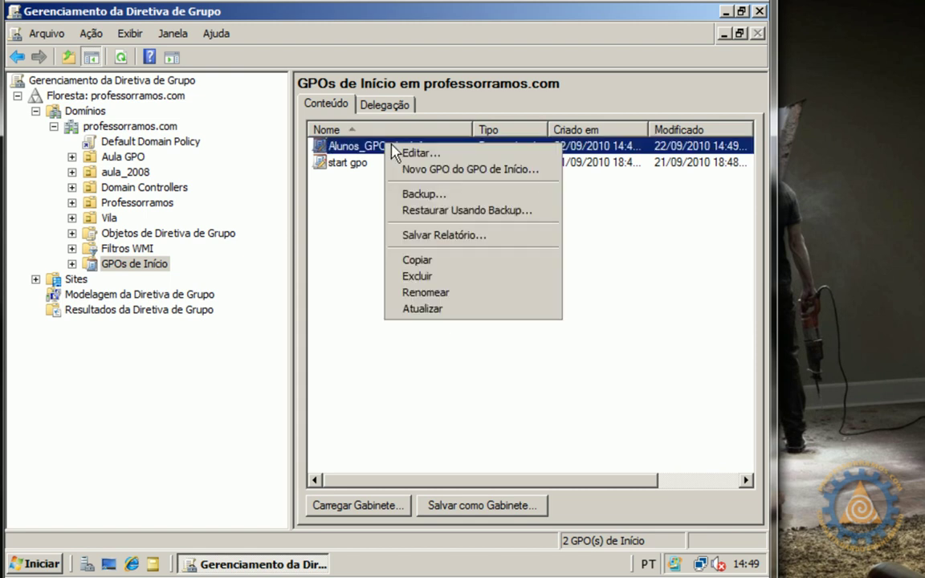
{"action": "left_click", "coordinate": [423, 154]}
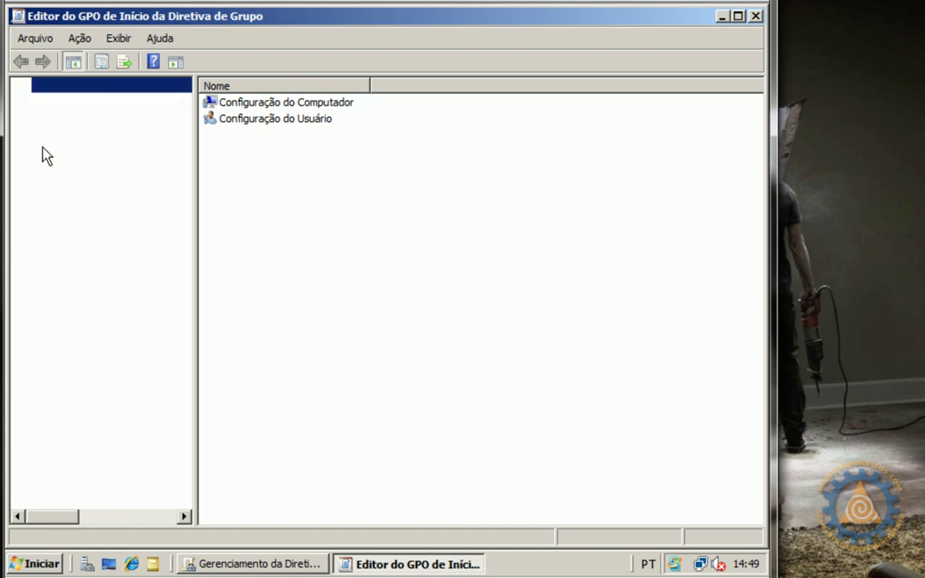
{"action": "left_click", "coordinate": [39, 146]}
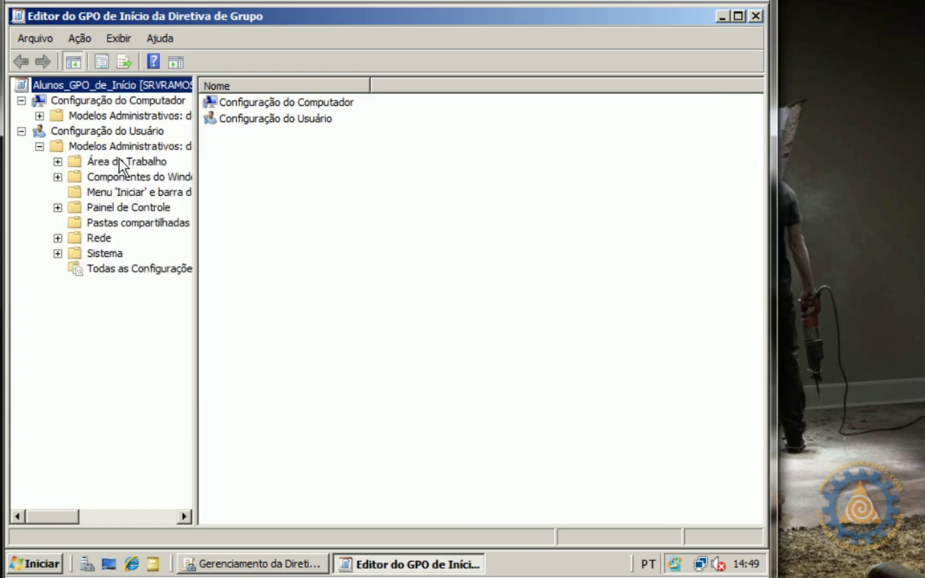
{"action": "left_click_drag", "start_coordinate": [196, 185], "coordinate": [282, 185]}
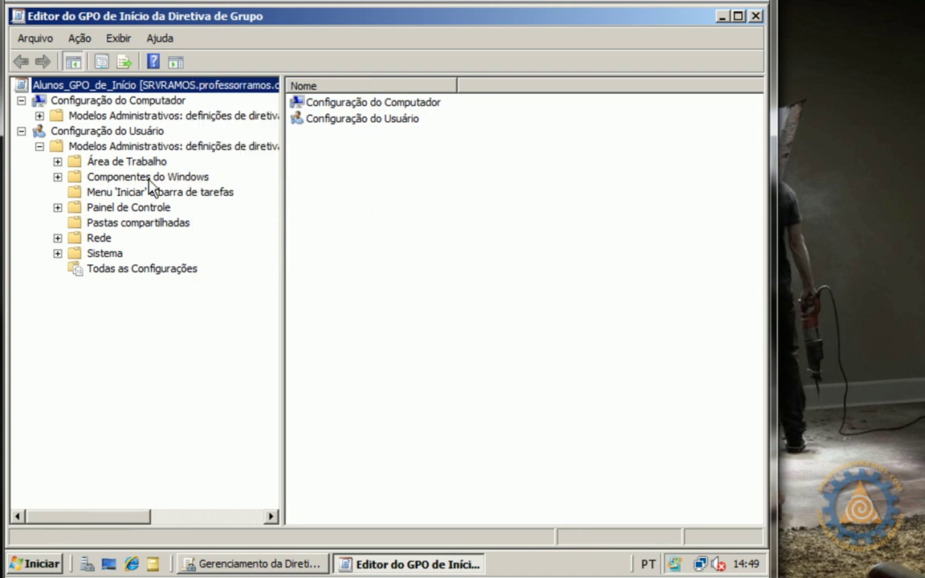
Step: Enable "Impedir origem de mídia removível para qualquer instalação" in the user's Componentes do Windows > Windows Installer policies
{"action": "double_click", "coordinate": [149, 179]}
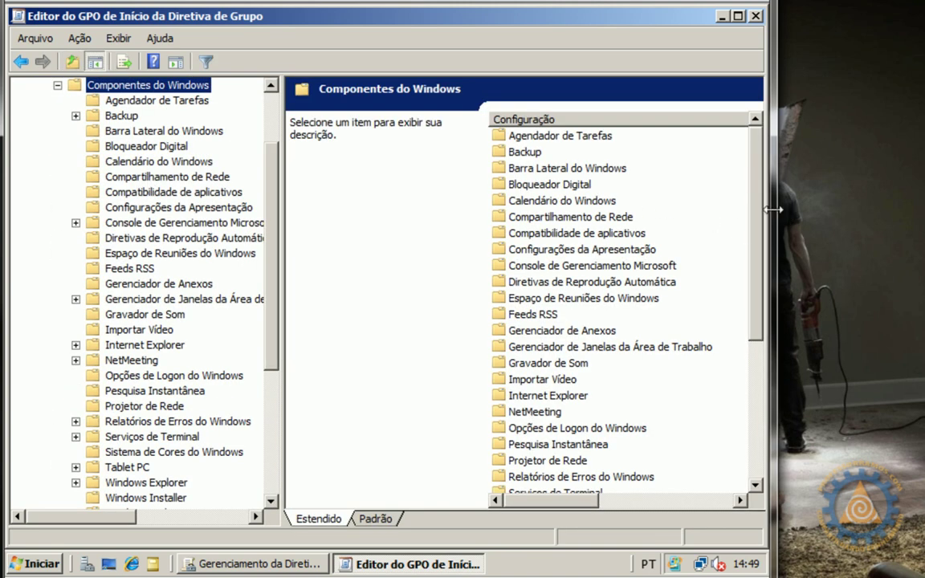
{"action": "scroll", "coordinate": [766, 241], "scroll_direction": "down", "scroll_amount": 3}
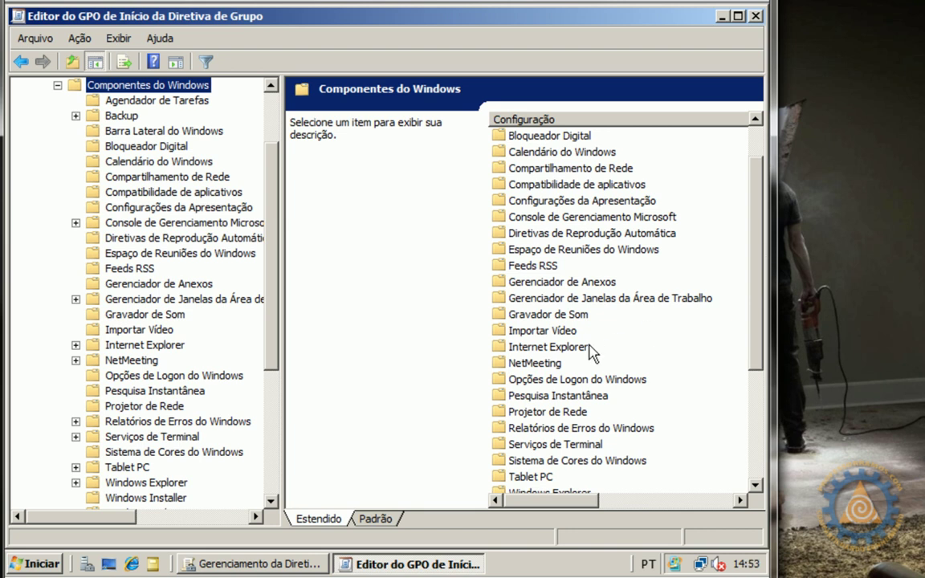
{"action": "scroll", "coordinate": [192, 419], "scroll_direction": "down", "scroll_amount": 2}
{"action": "left_click", "coordinate": [178, 406]}
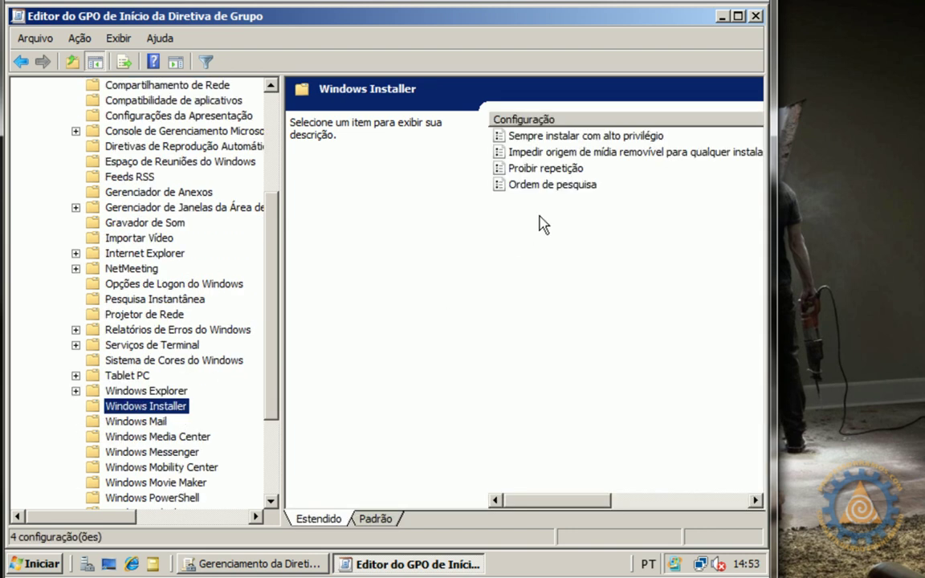
{"action": "left_click", "coordinate": [566, 156]}
{"action": "double_click", "coordinate": [566, 156]}
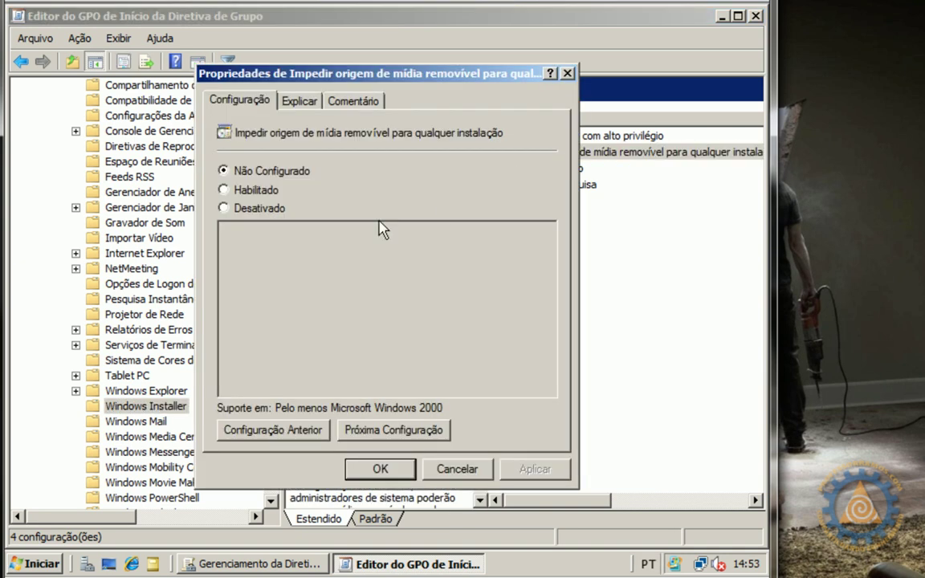
{"action": "left_click", "coordinate": [255, 190]}
{"action": "left_click", "coordinate": [370, 467]}
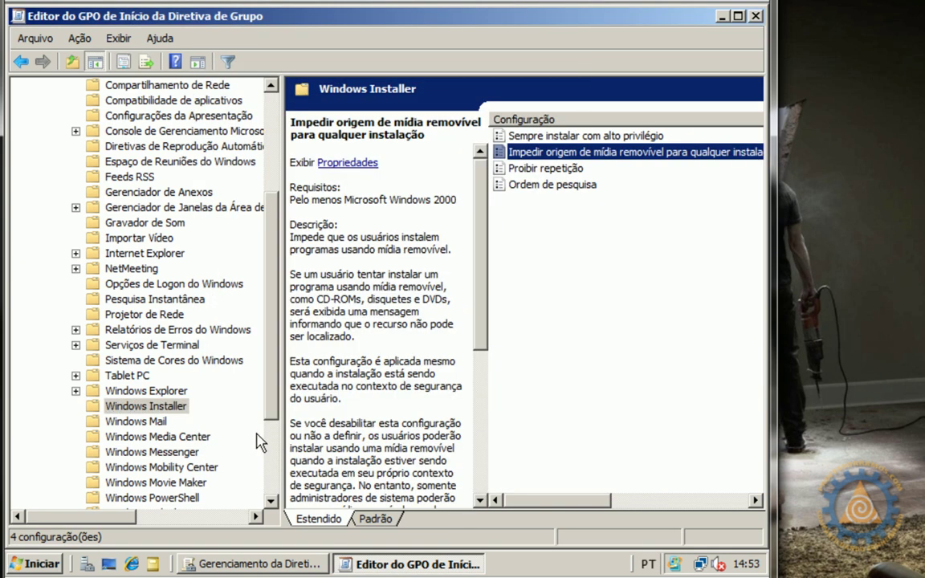
Step: Enable the "Remover recursos de gravação de CD" policy in the Windows Explorer folder
{"action": "double_click", "coordinate": [161, 390]}
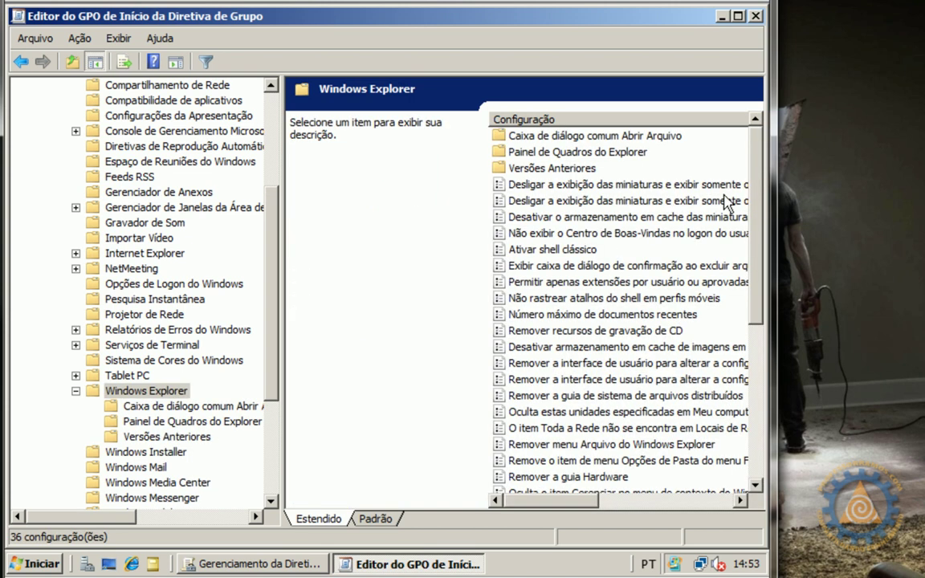
{"action": "left_click_drag", "start_coordinate": [753, 200], "coordinate": [755, 255]}
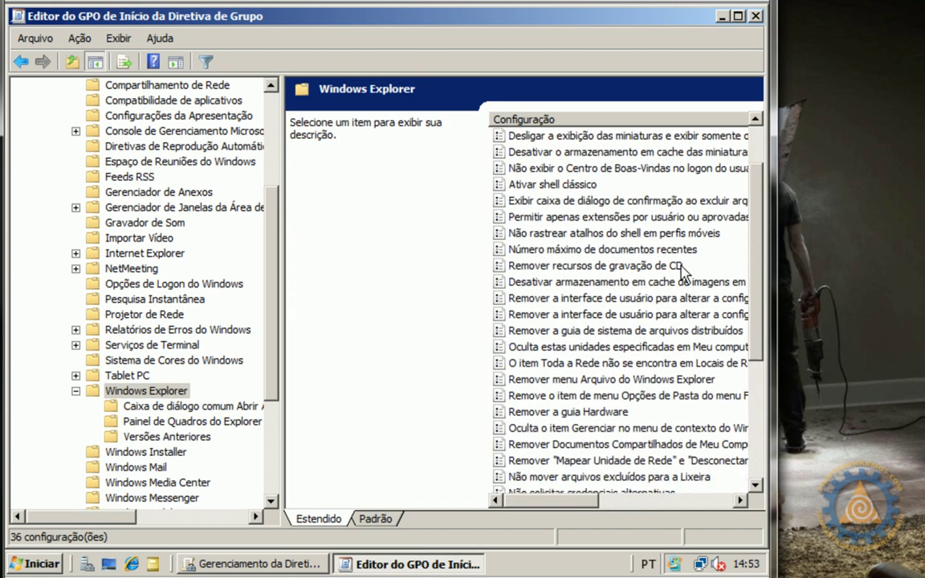
{"action": "double_click", "coordinate": [582, 265]}
{"action": "left_click", "coordinate": [264, 191]}
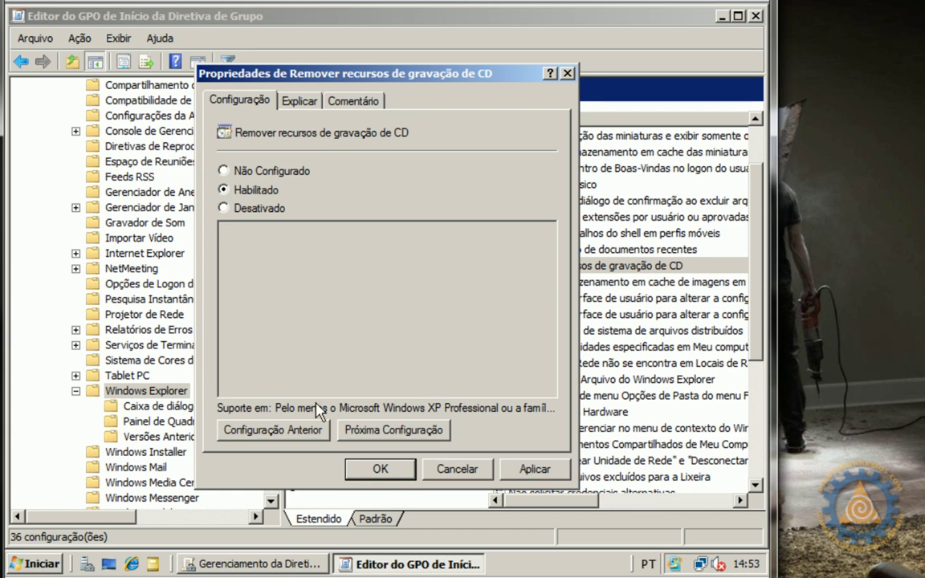
{"action": "left_click", "coordinate": [361, 473]}
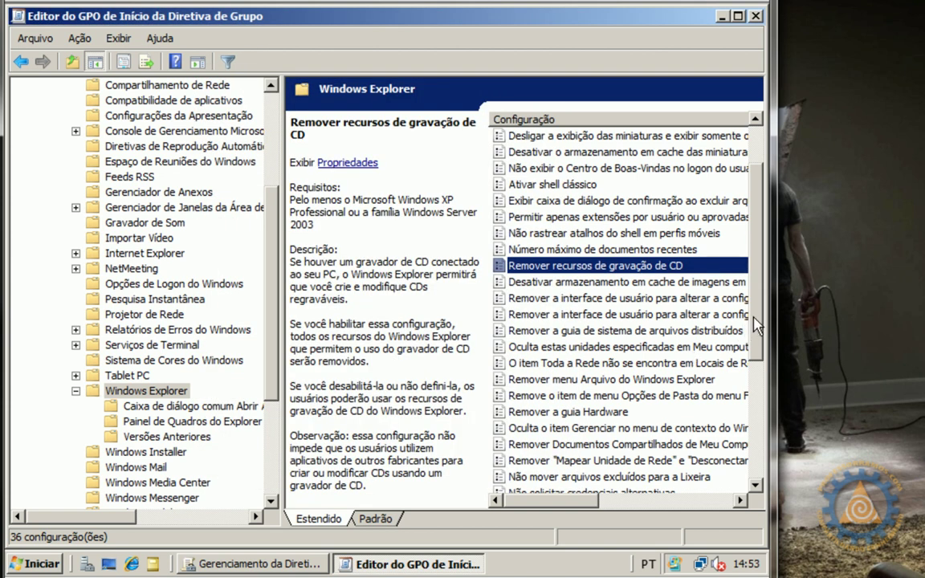
Step: Enable "Oculta estas unidades especificadas em Meu computador" with the combination "Restringir apenas unidades A, B e C"
{"action": "scroll", "coordinate": [683, 294], "scroll_direction": "down", "scroll_amount": 2}
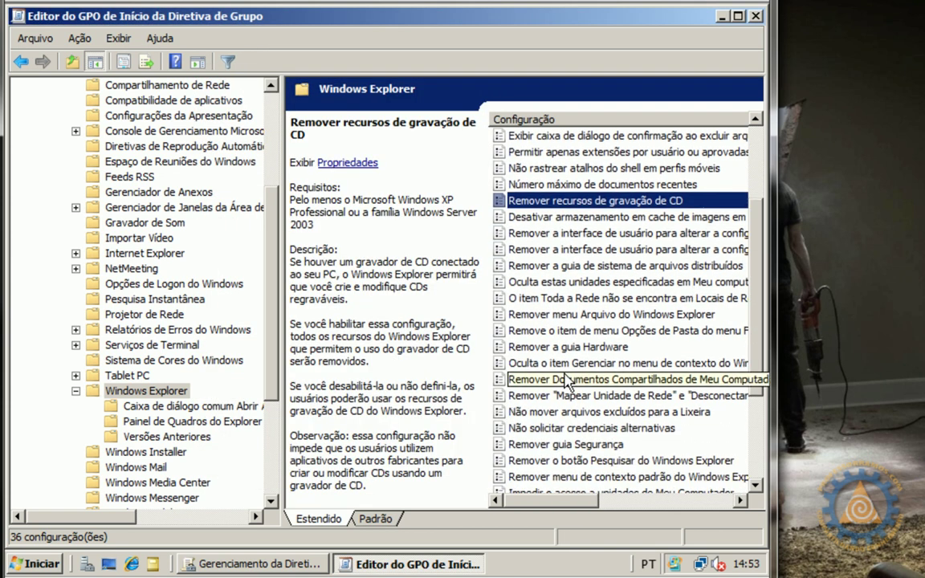
{"action": "double_click", "coordinate": [571, 284]}
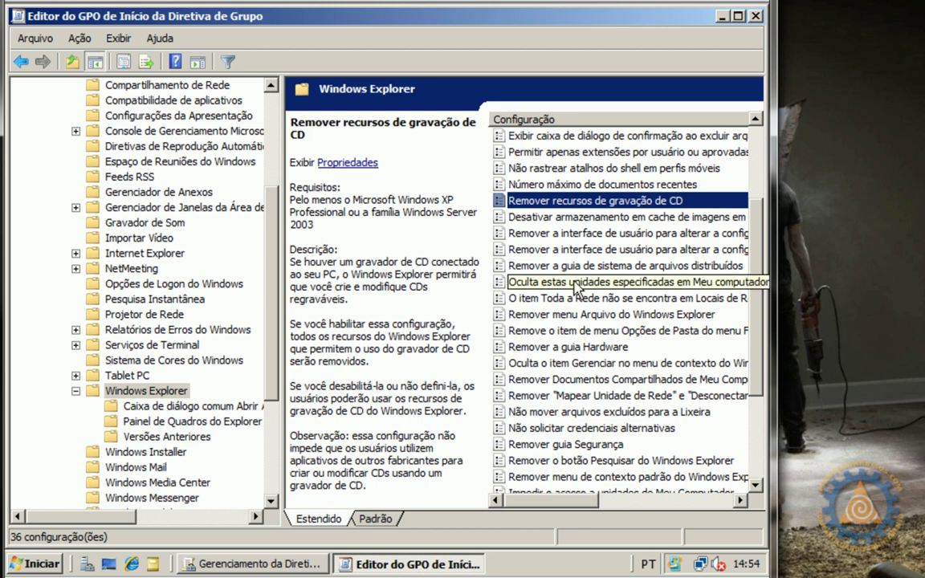
{"action": "left_click", "coordinate": [259, 199]}
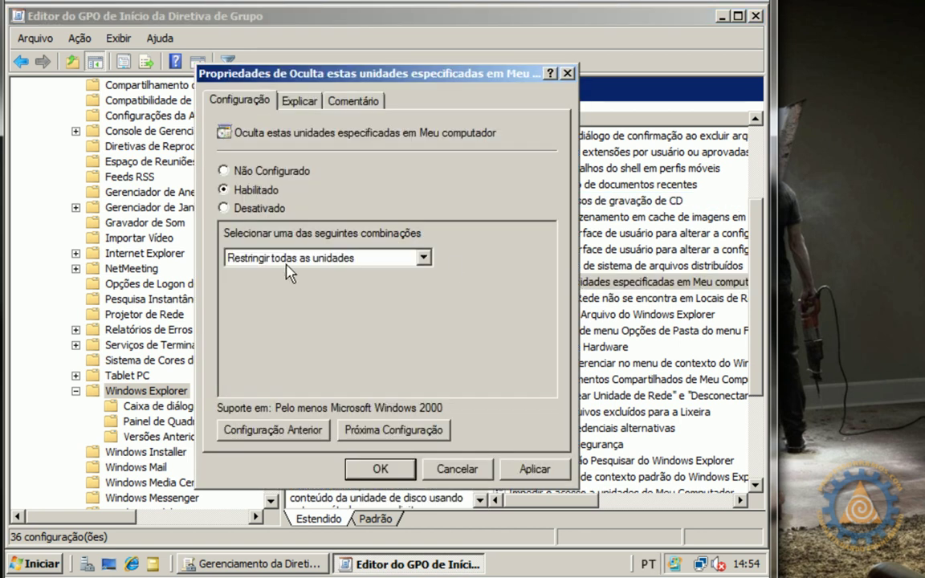
{"action": "left_click", "coordinate": [277, 258]}
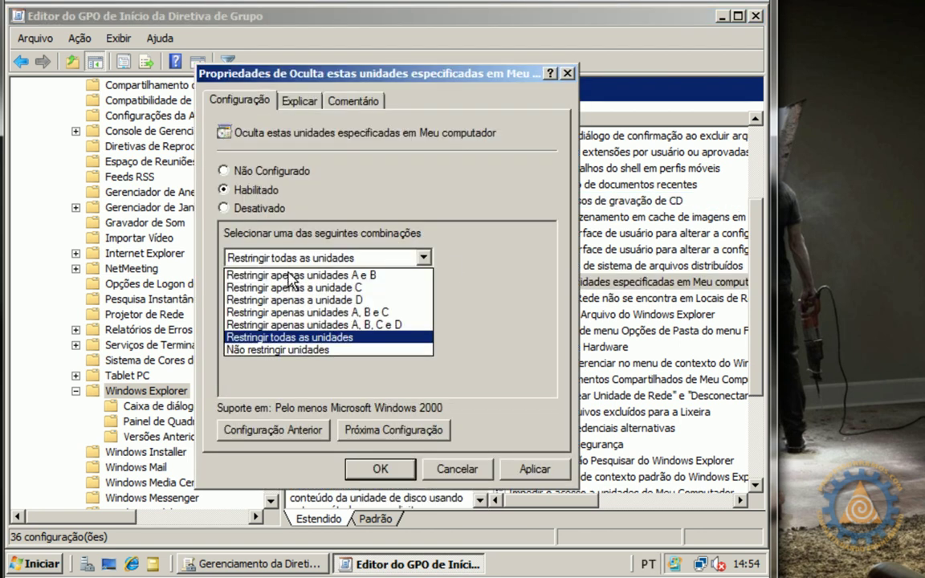
{"action": "left_click", "coordinate": [294, 314]}
{"action": "left_click", "coordinate": [381, 469]}
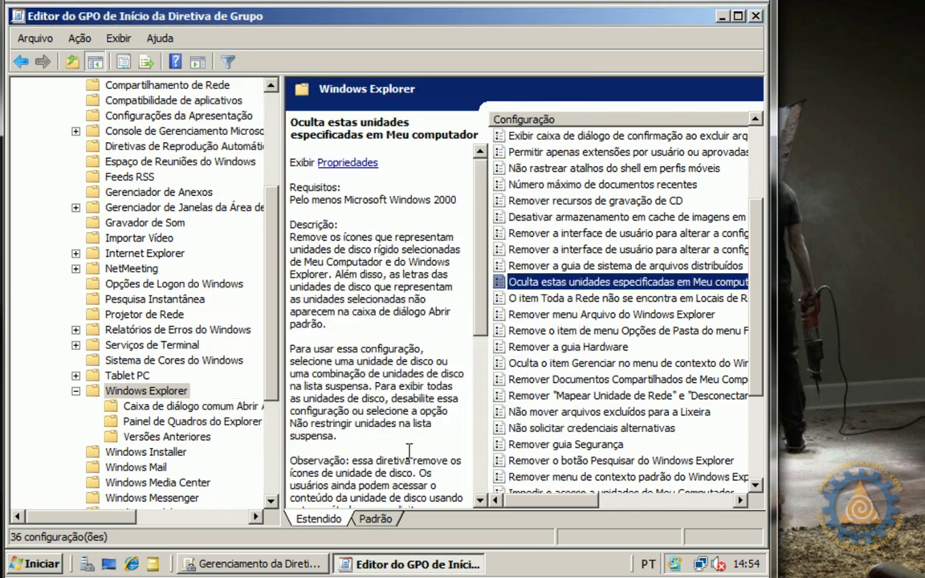
Step: Enable the "Não iniciar o Windows Messenger automaticamente" policy in the Windows Messenger folder
{"action": "scroll", "coordinate": [177, 386], "scroll_direction": "down", "scroll_amount": 2}
{"action": "left_click", "coordinate": [151, 390]}
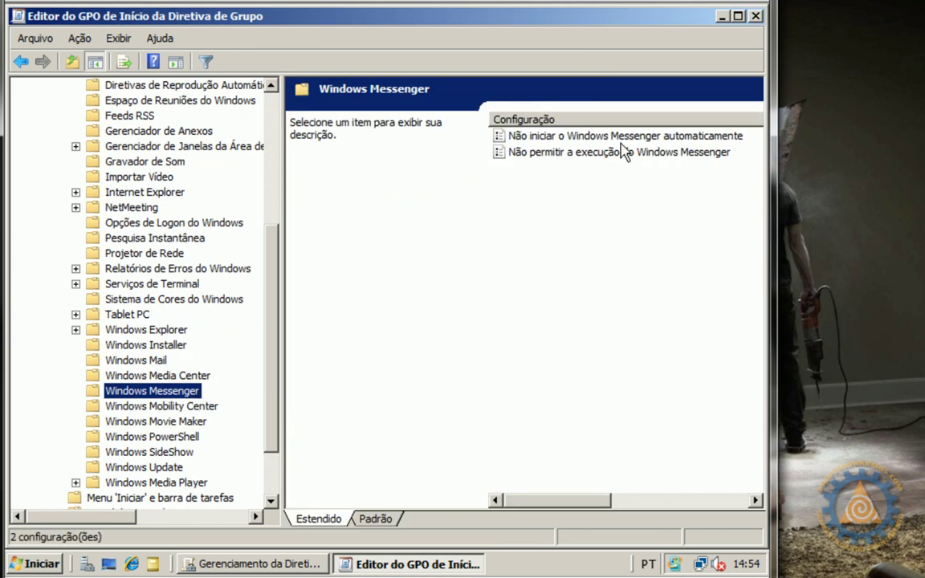
{"action": "double_click", "coordinate": [616, 138]}
{"action": "left_click", "coordinate": [244, 189]}
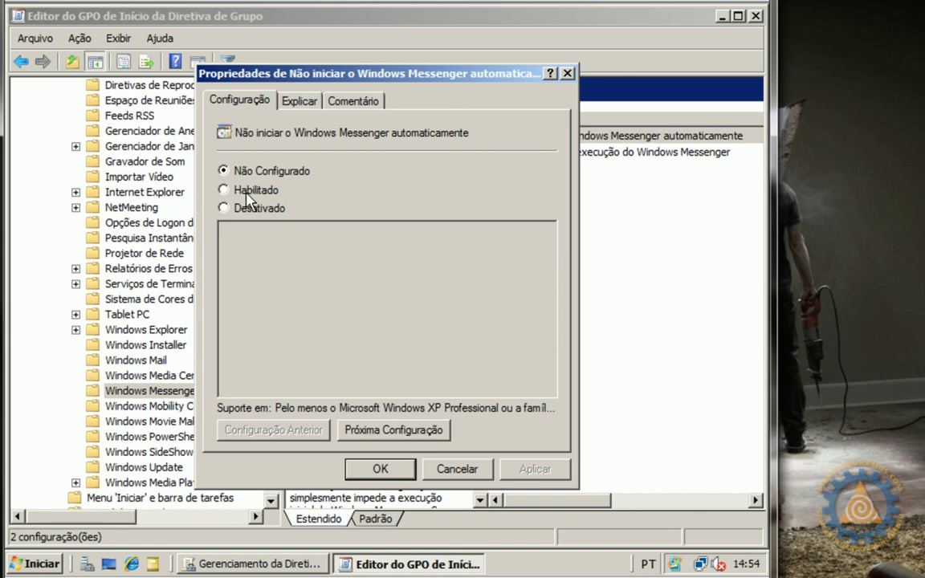
{"action": "left_click", "coordinate": [382, 469]}
Step: Enable the "Não permitir a execução do Windows Messenger" policy
{"action": "double_click", "coordinate": [520, 152]}
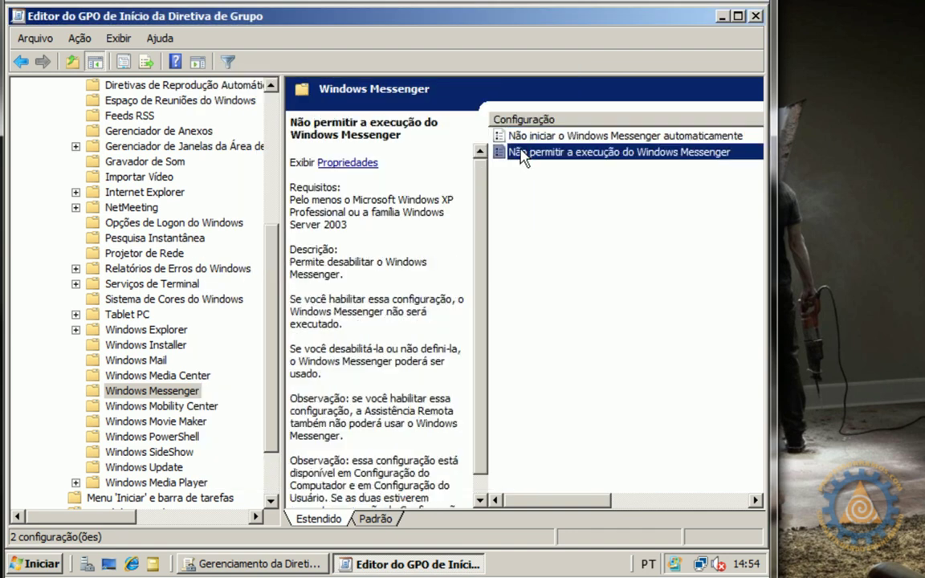
{"action": "left_click", "coordinate": [224, 190]}
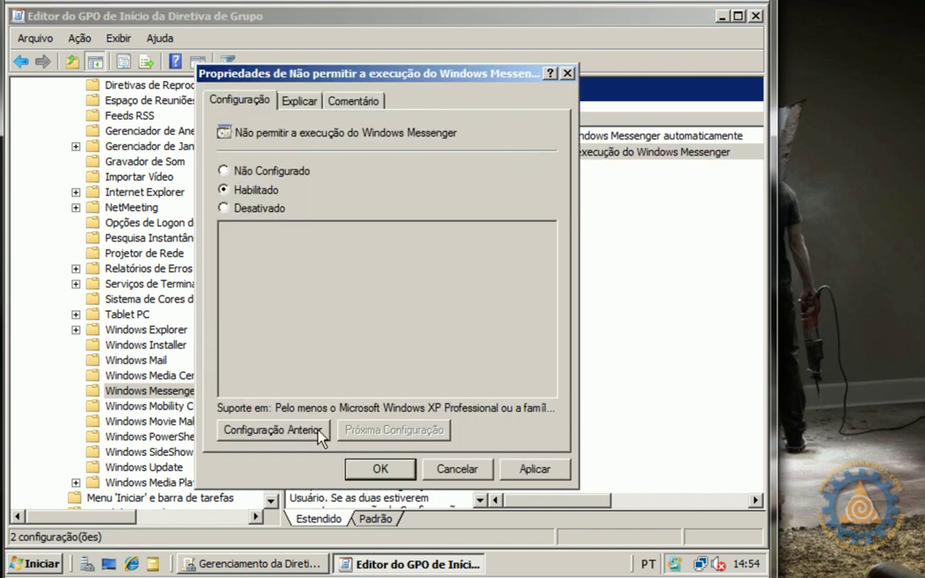
{"action": "left_click", "coordinate": [381, 468]}
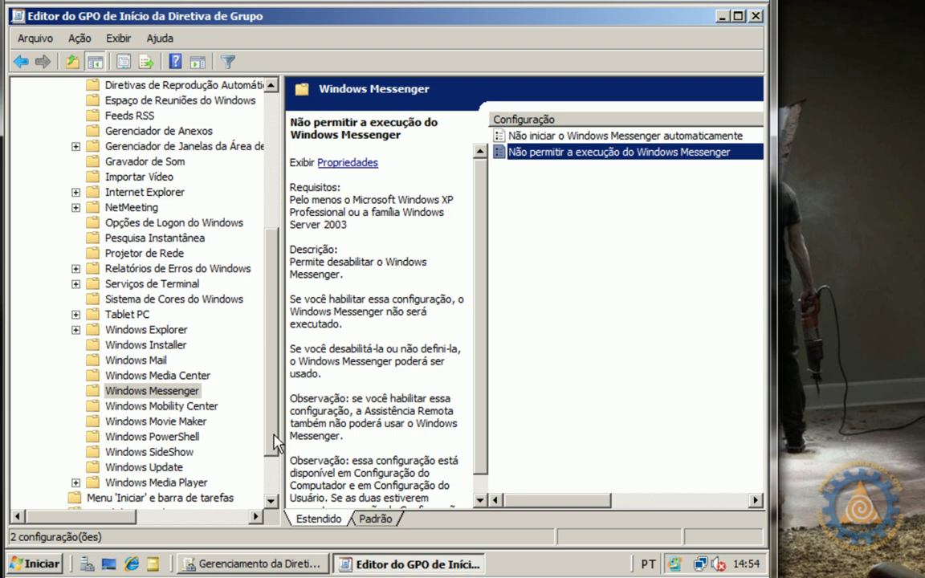
Step: View the Internet Explorer policies under Componentes do Windows, then collapse that folder's subfolders
{"action": "scroll", "coordinate": [270, 444], "scroll_direction": "down", "scroll_amount": 1}
{"action": "scroll", "coordinate": [161, 361], "scroll_direction": "up", "scroll_amount": 4}
{"action": "double_click", "coordinate": [127, 363]}
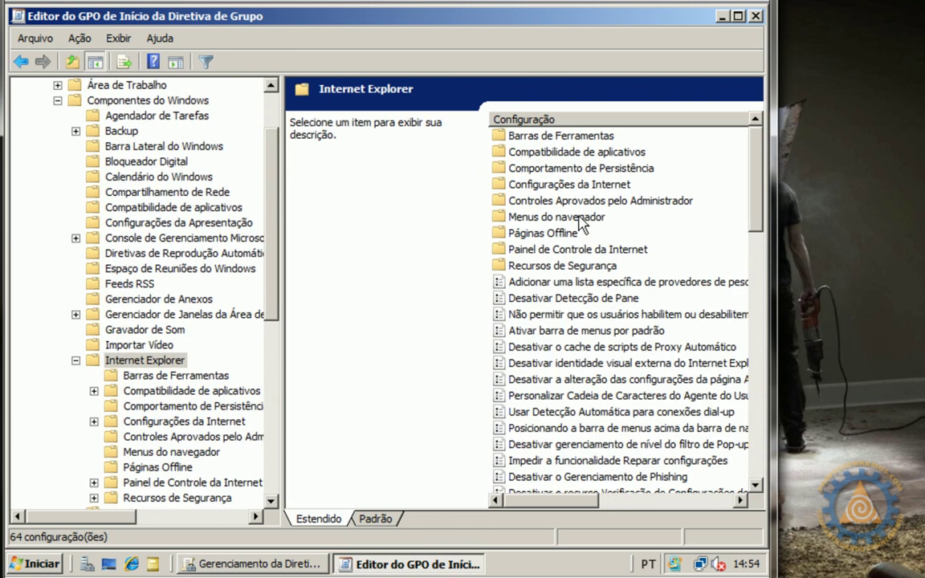
{"action": "double_click", "coordinate": [175, 362]}
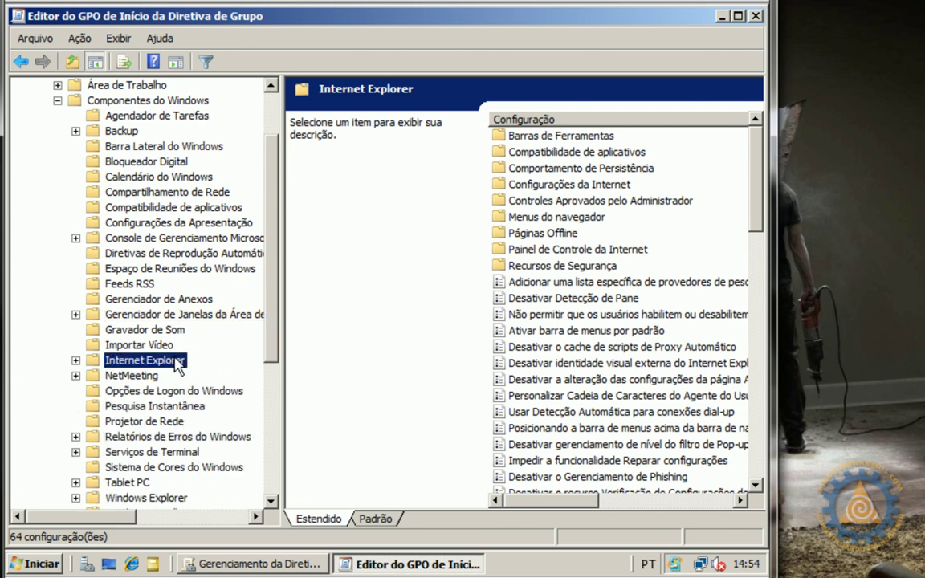
Step: Enable the "Desativar a opção Salvar este programa em disco" policy in Internet Explorer's Menus do navegador folder
{"action": "double_click", "coordinate": [570, 217]}
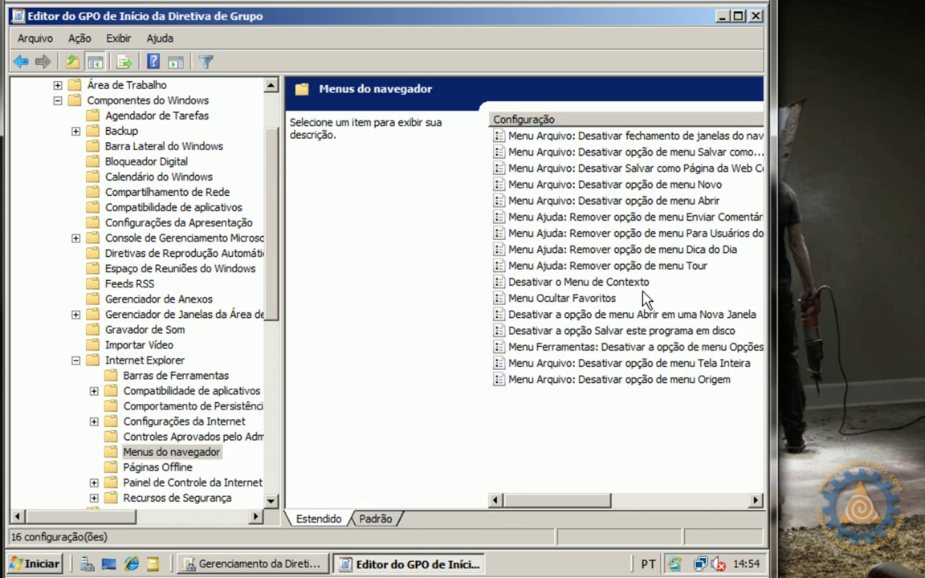
{"action": "left_click", "coordinate": [587, 340]}
{"action": "double_click", "coordinate": [587, 340]}
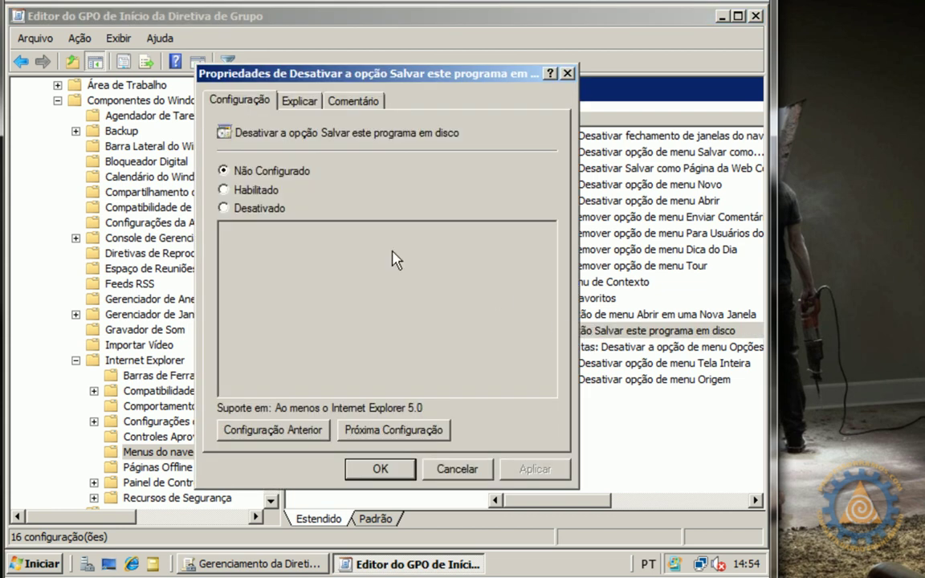
{"action": "left_click", "coordinate": [231, 190]}
{"action": "left_click", "coordinate": [380, 469]}
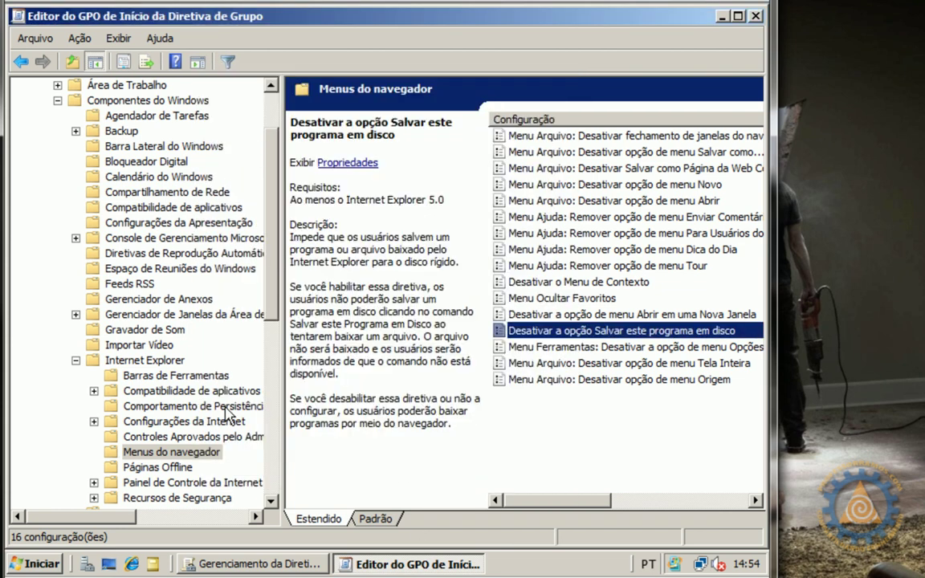
Step: Collapse the Internet Explorer folder, look over the remaining policy folders, and close the starter GPO editor
{"action": "left_click", "coordinate": [76, 360]}
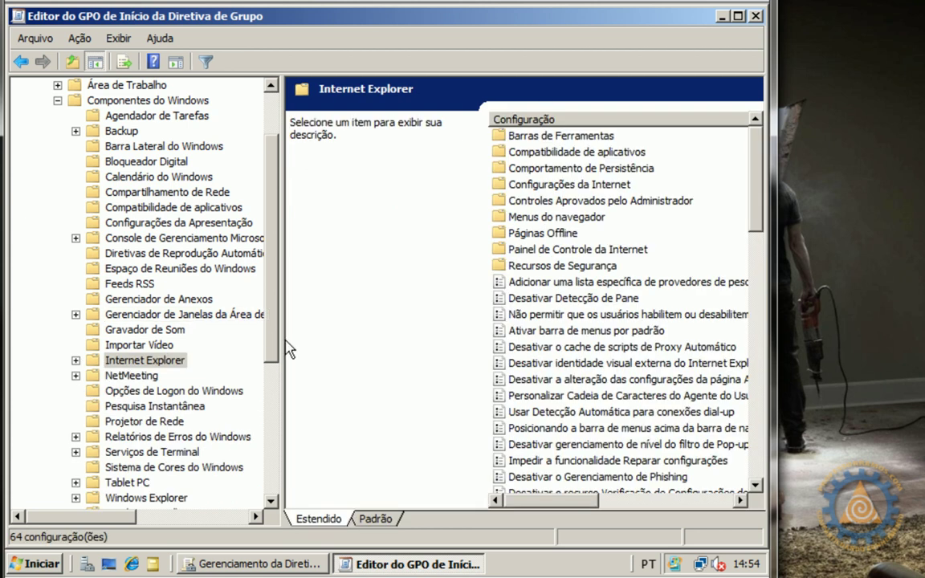
{"action": "scroll", "coordinate": [273, 371], "scroll_direction": "down", "scroll_amount": 2}
{"action": "scroll", "coordinate": [272, 371], "scroll_direction": "down", "scroll_amount": 4}
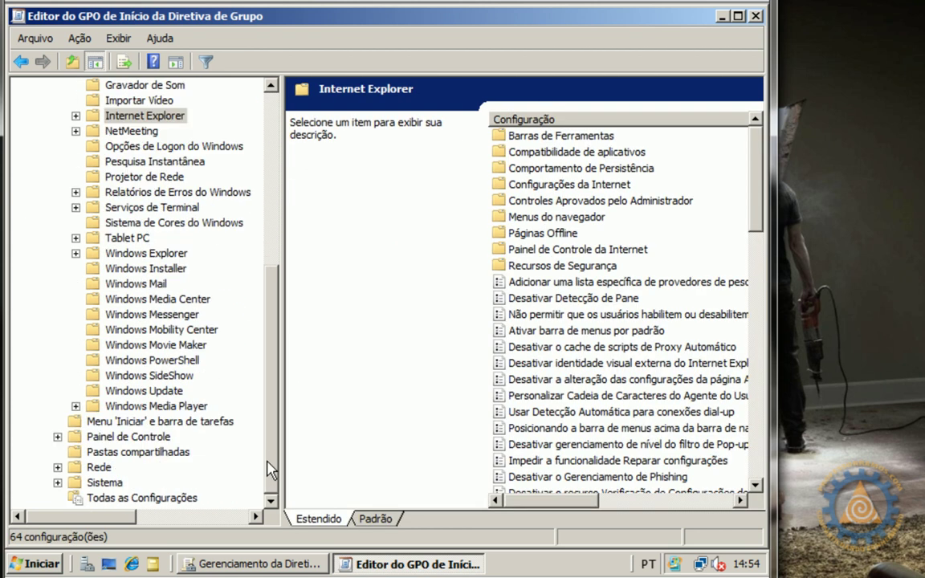
{"action": "scroll", "coordinate": [295, 274], "scroll_direction": "up", "scroll_amount": 7}
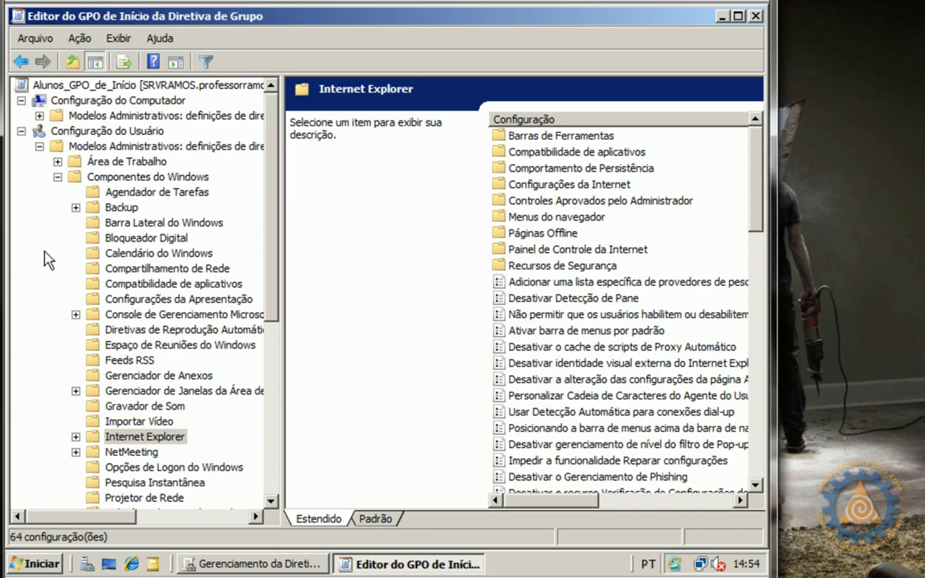
{"action": "left_click", "coordinate": [755, 17]}
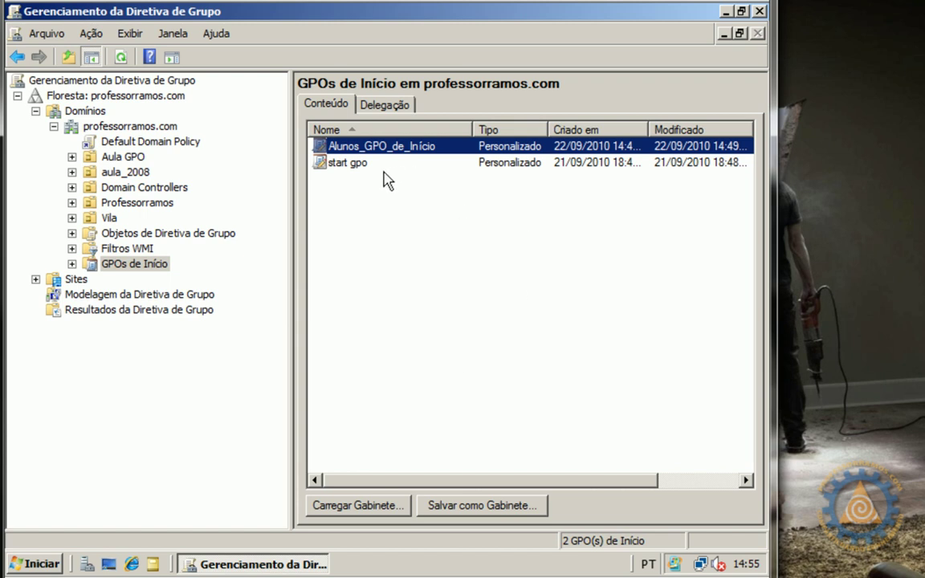
Step: Create a GPO named Turma_nova in Objetos de Diretiva de Grupo, using Alunos_GPO_de_Início as its source starter GPO
{"action": "left_click", "coordinate": [124, 233]}
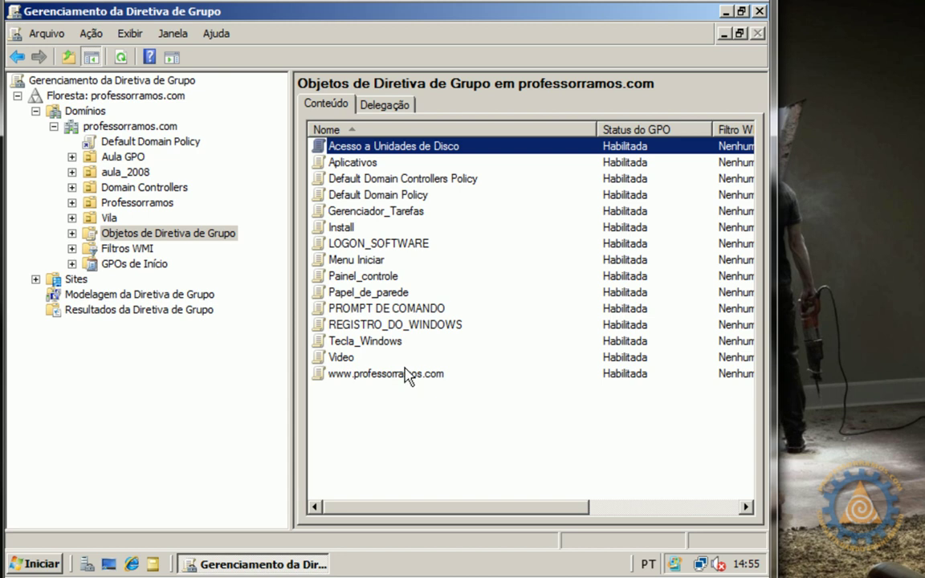
{"action": "right_click", "coordinate": [388, 407]}
{"action": "left_click", "coordinate": [432, 423]}
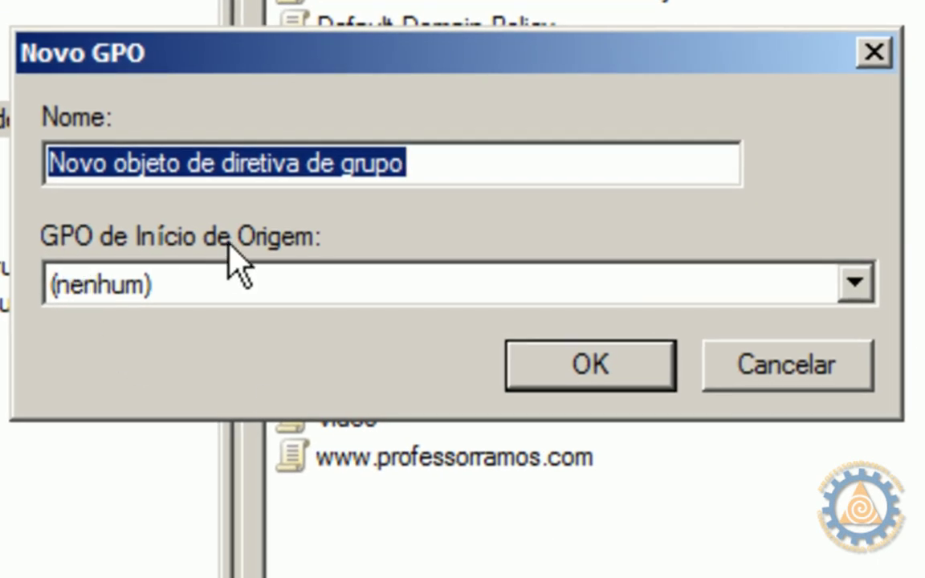
{"action": "left_click", "coordinate": [415, 288]}
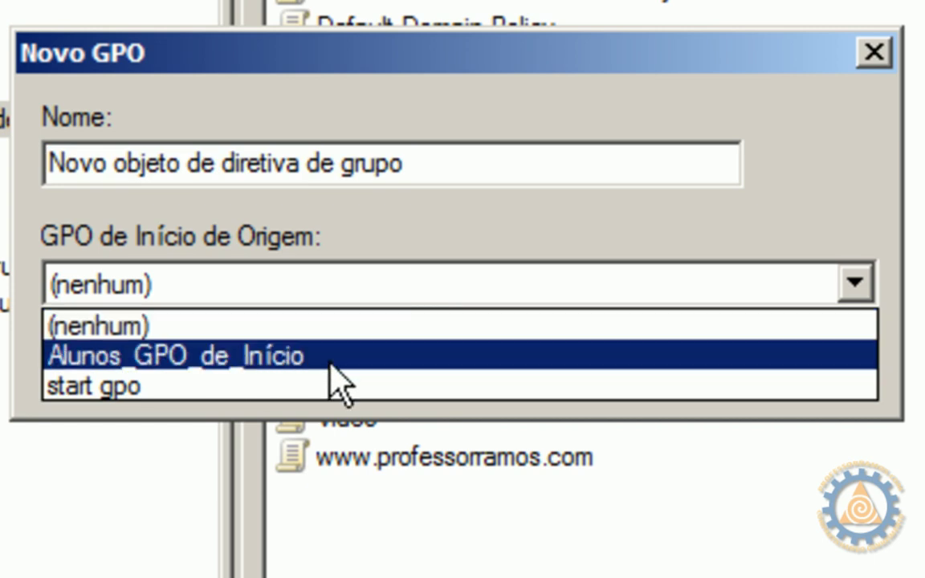
{"action": "left_click", "coordinate": [330, 363]}
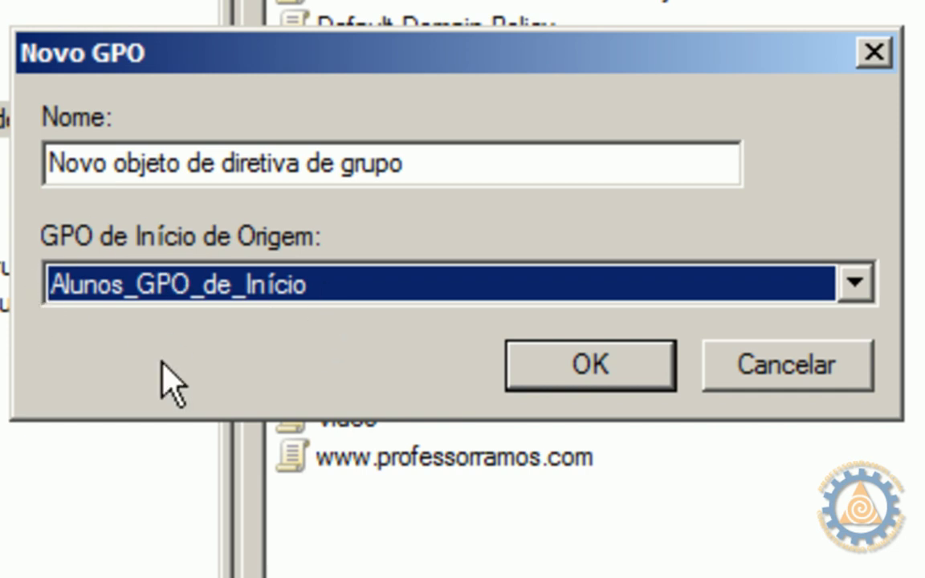
{"action": "left_click_drag", "start_coordinate": [409, 165], "coordinate": [47, 164]}
{"action": "type", "text": "Turma_no"}
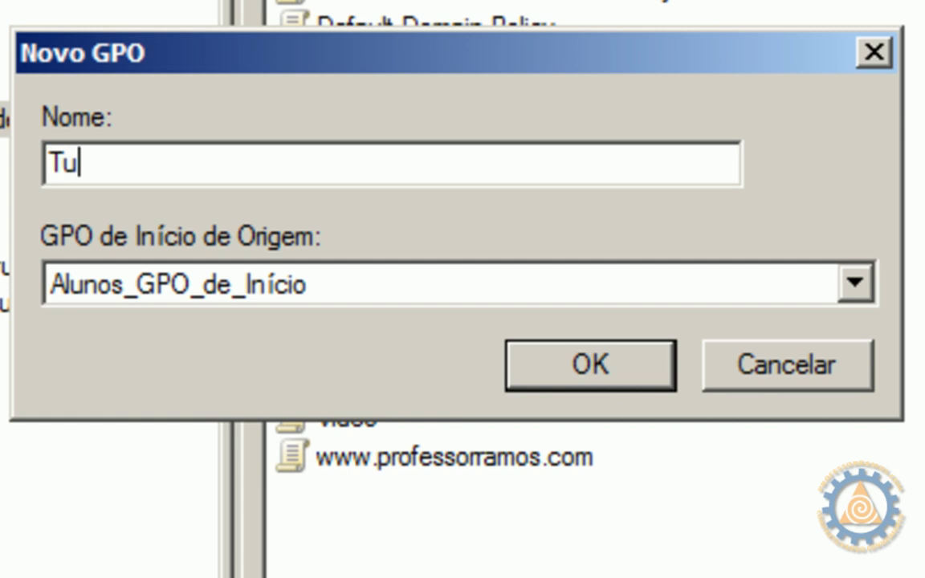
{"action": "type", "text": "va"}
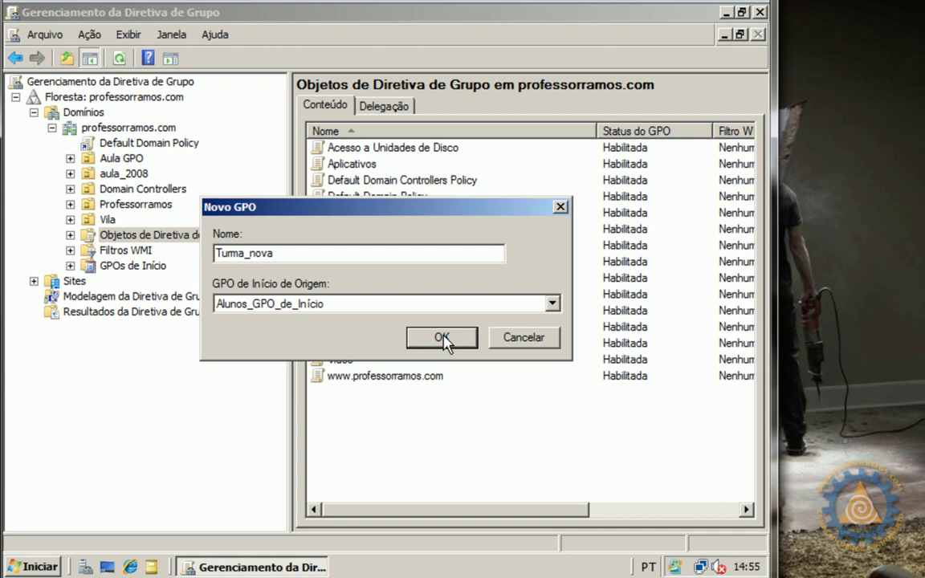
{"action": "left_click", "coordinate": [598, 366]}
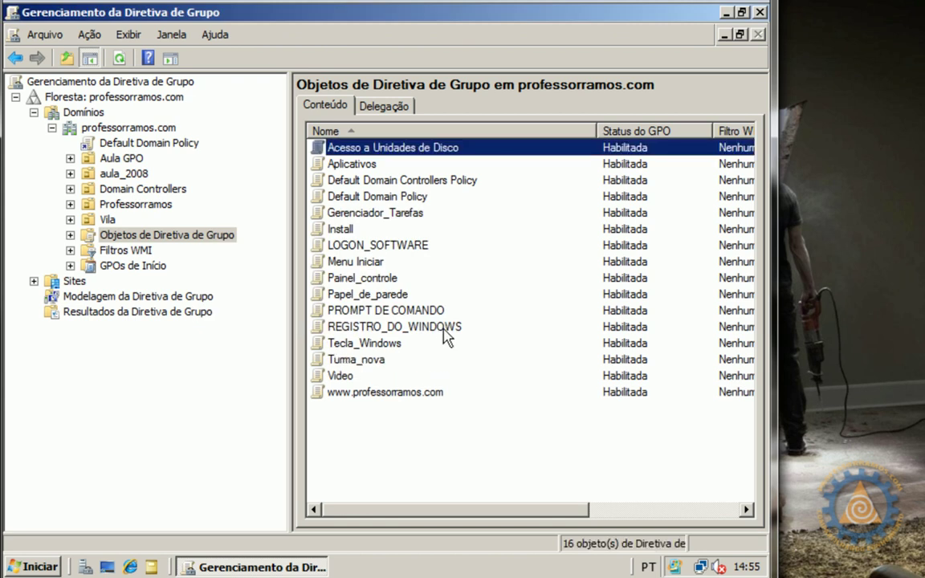
Step: Open the Turma_nova GPO for editing
{"action": "key", "text": "t"}
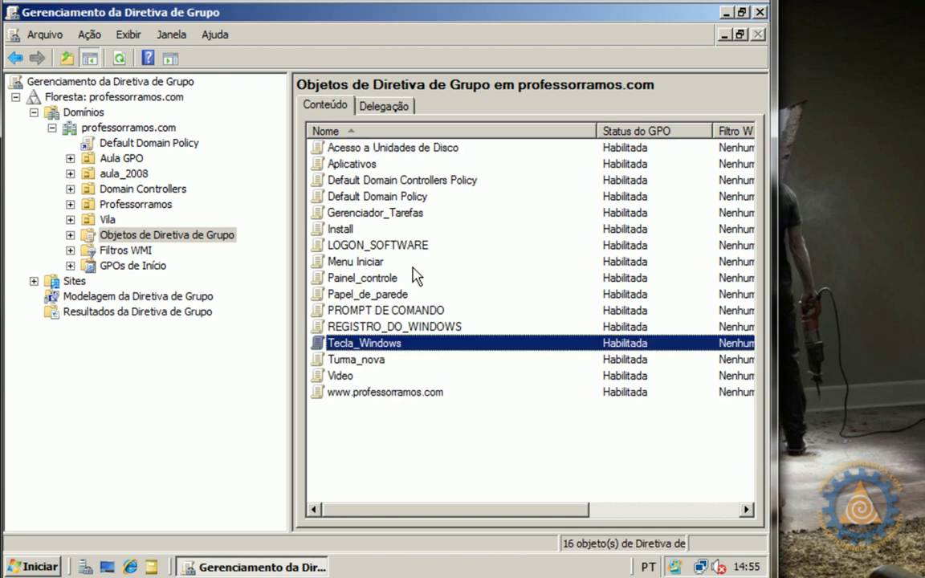
{"action": "left_click", "coordinate": [380, 361]}
{"action": "right_click", "coordinate": [381, 362]}
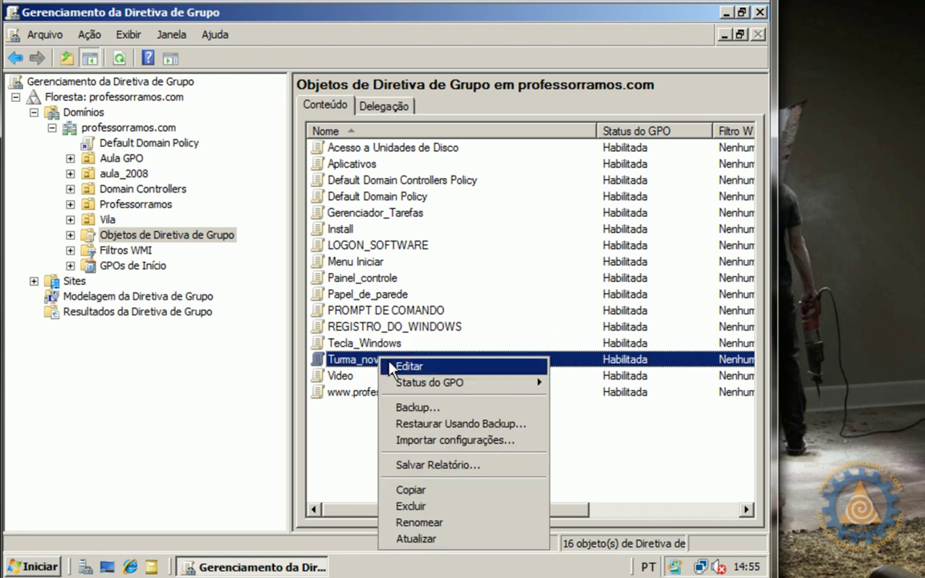
{"action": "left_click", "coordinate": [389, 366]}
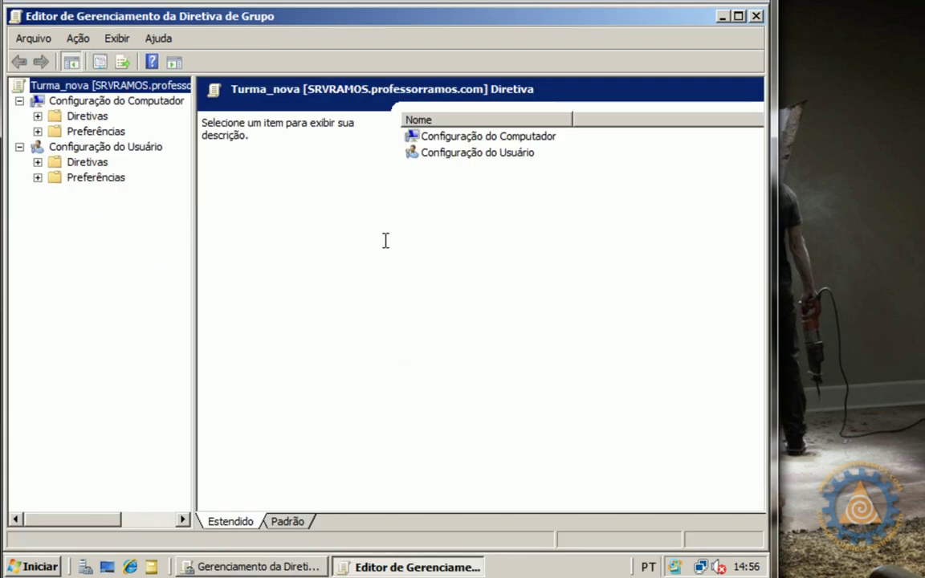
Step: Open Internet Explorer's Menus do navegador folder in the user administrative templates under Componentes do Windows
{"action": "double_click", "coordinate": [102, 163]}
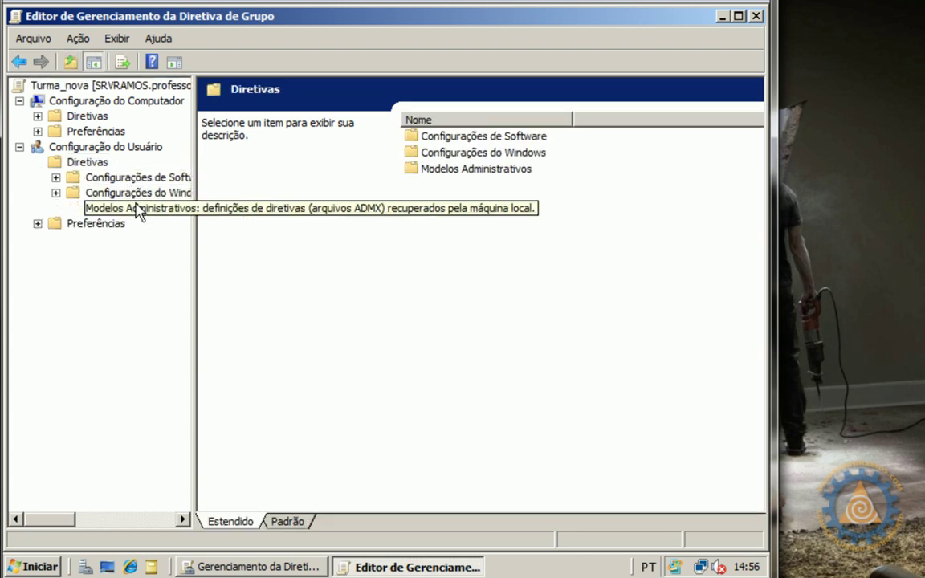
{"action": "double_click", "coordinate": [128, 209]}
{"action": "left_click", "coordinate": [193, 240]}
{"action": "double_click", "coordinate": [193, 239]}
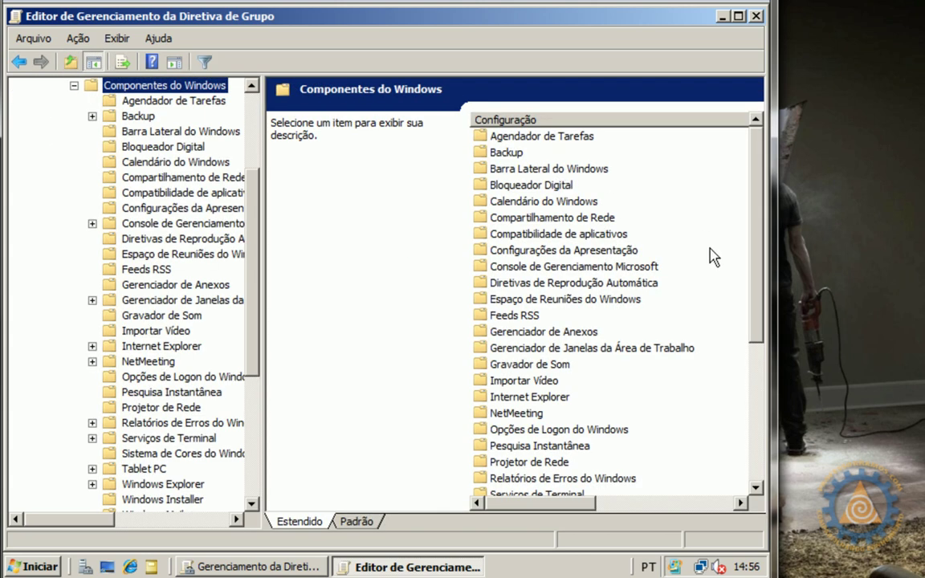
{"action": "left_click", "coordinate": [553, 404]}
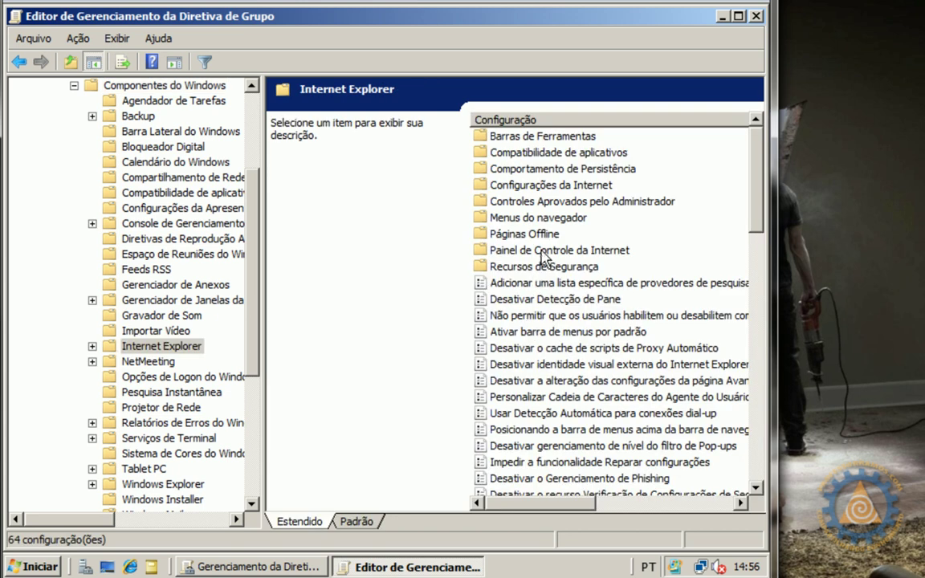
{"action": "double_click", "coordinate": [547, 216]}
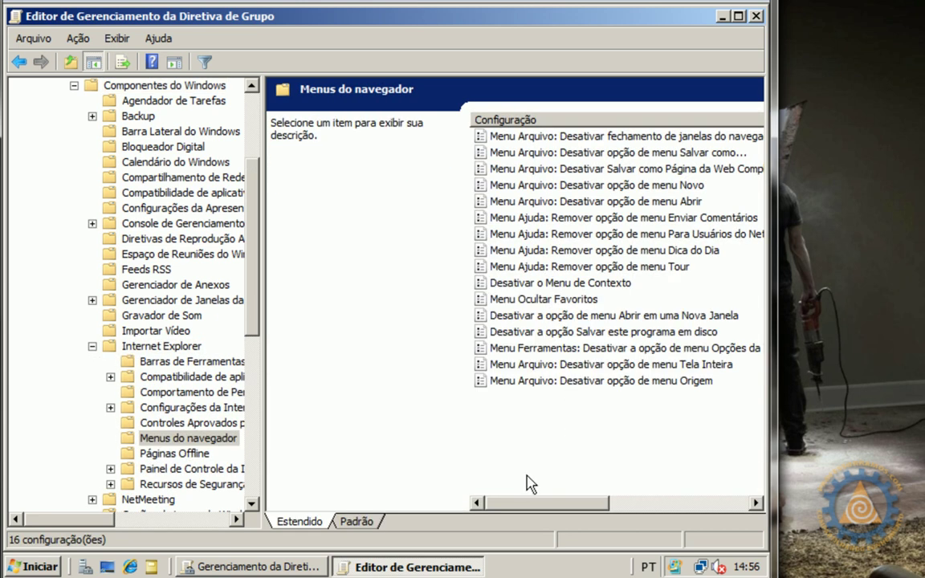
Step: Show the Menus do navegador policies in the Padrão view to check the Estado of each one
{"action": "left_click_drag", "start_coordinate": [577, 507], "coordinate": [502, 491]}
{"action": "left_click", "coordinate": [357, 521]}
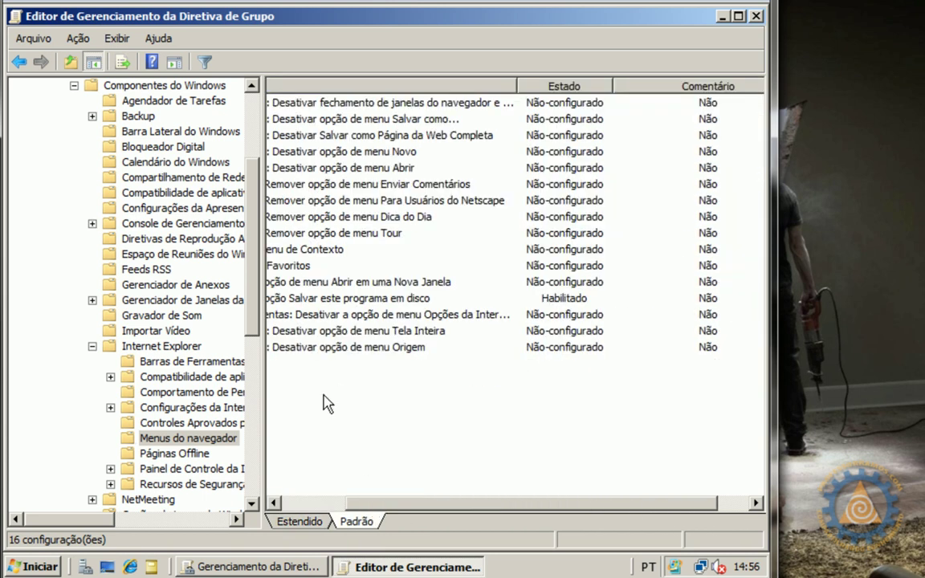
{"action": "left_click_drag", "start_coordinate": [366, 507], "coordinate": [299, 501]}
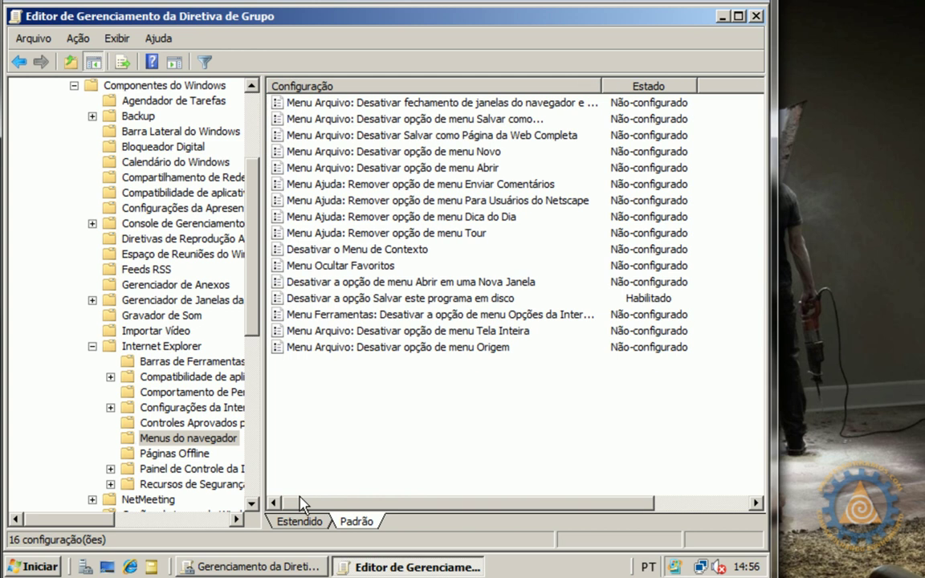
Step: Set the "Desativar a opção Salvar este programa em disco" policy of Turma_nova to Não Configurado
{"action": "left_click", "coordinate": [387, 302]}
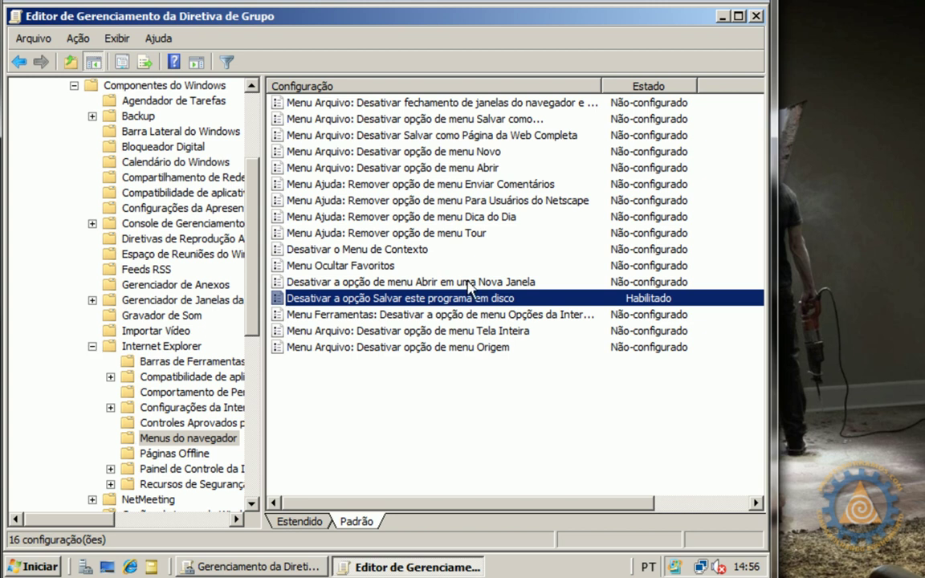
{"action": "double_click", "coordinate": [460, 303]}
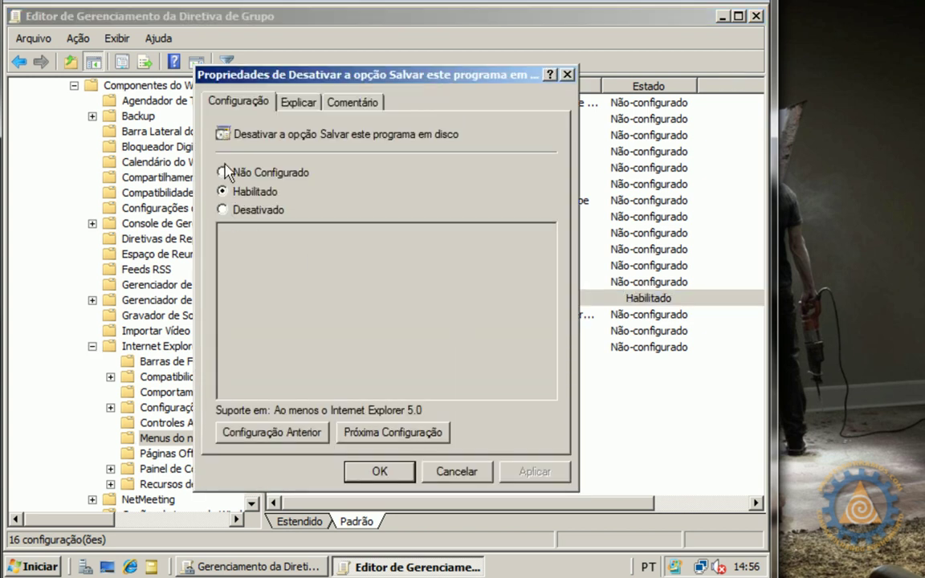
{"action": "left_click", "coordinate": [223, 172]}
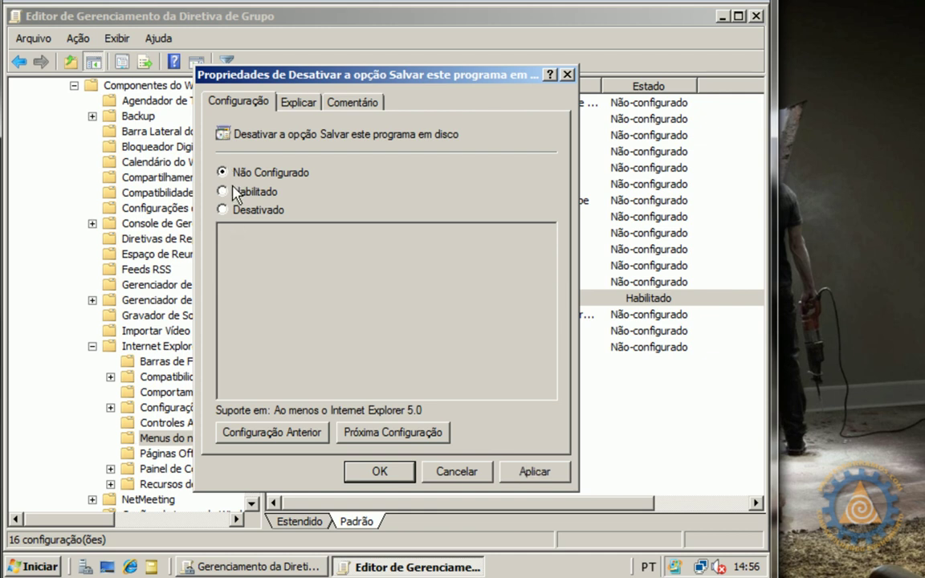
{"action": "left_click", "coordinate": [379, 471]}
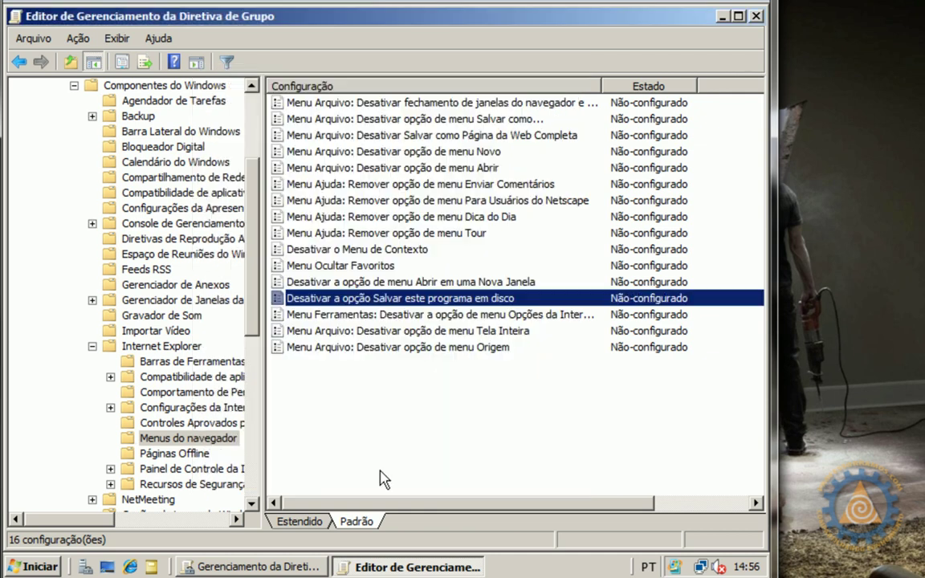
Step: Collapse the Internet Explorer folder and close the Turma_nova policy editor
{"action": "left_click", "coordinate": [92, 346]}
{"action": "left_click_drag", "start_coordinate": [251, 362], "coordinate": [247, 405]}
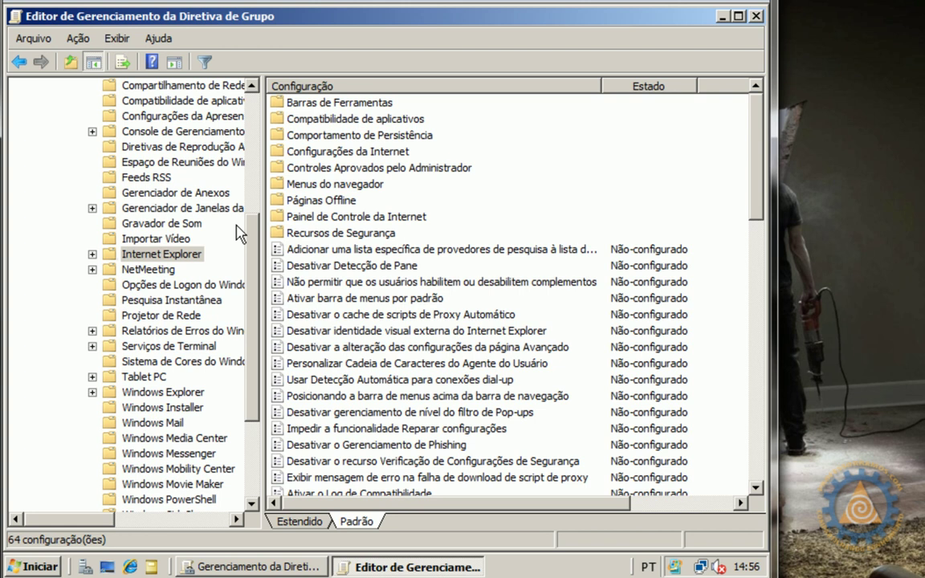
{"action": "left_click", "coordinate": [756, 18]}
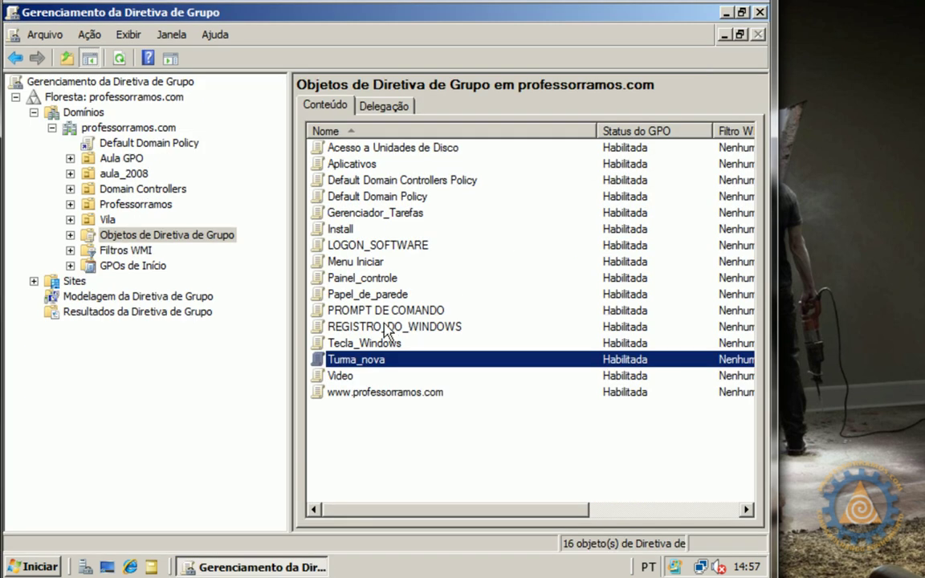